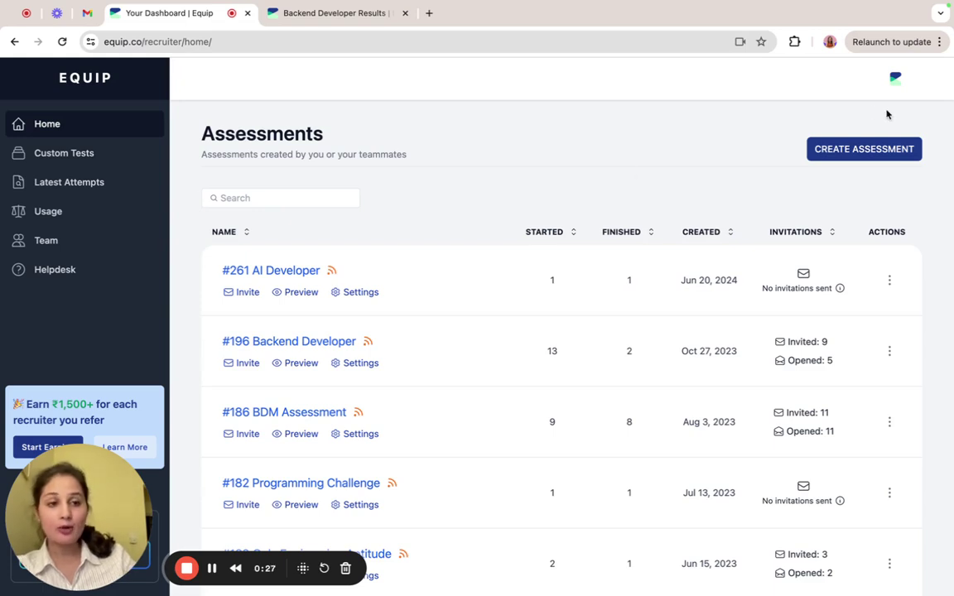
# - Create an assessment with role Python Developer and 0-2 years of experience, then continue to skills
pyautogui.click(864, 149)
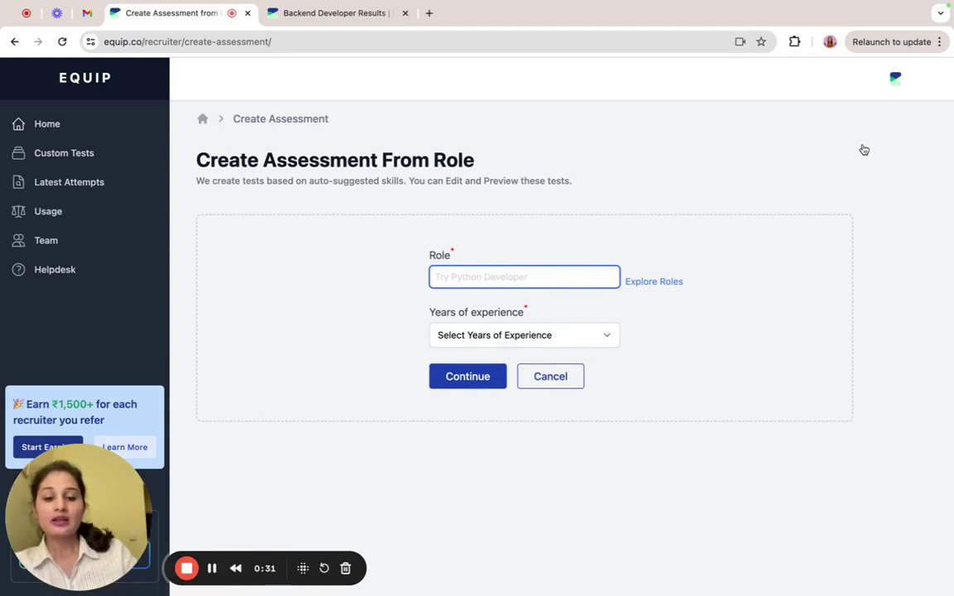
pyautogui.write('Pyth')
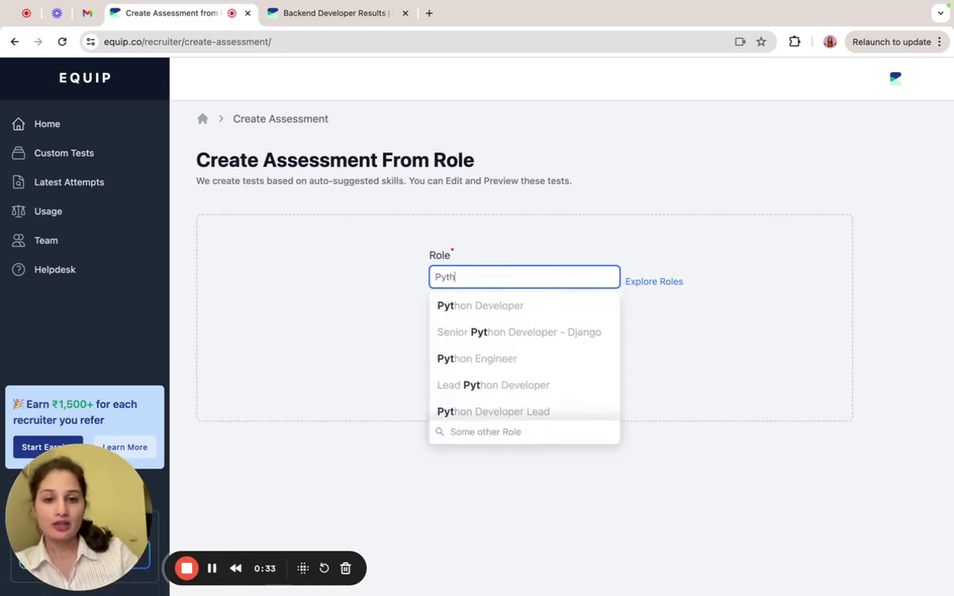
pyautogui.click(513, 306)
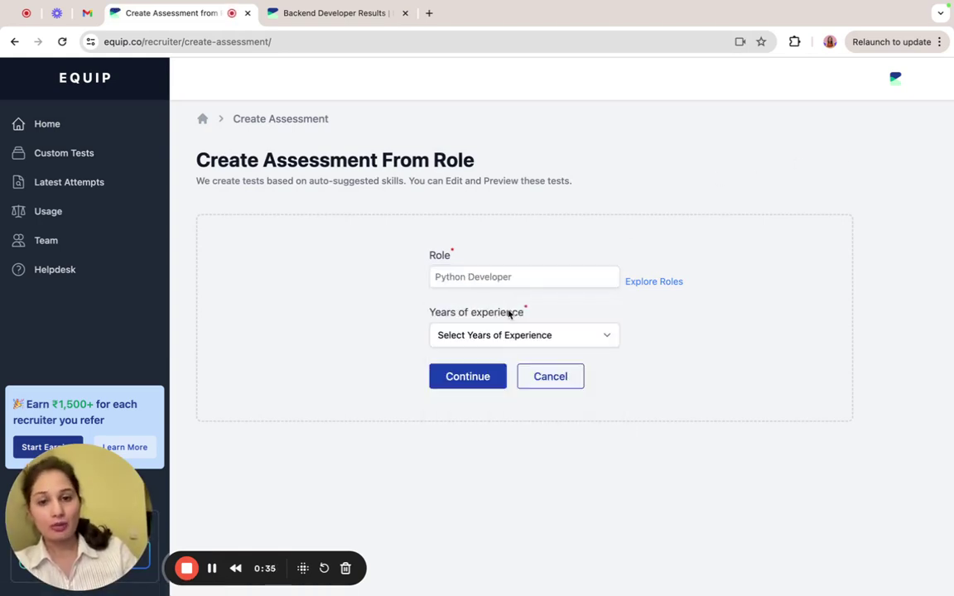
pyautogui.click(543, 334)
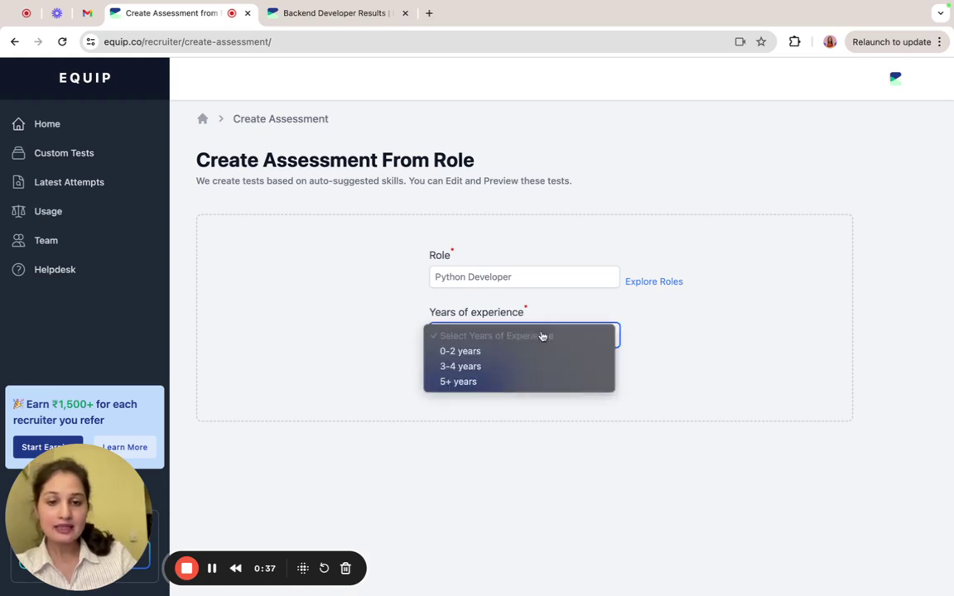
pyautogui.click(486, 352)
pyautogui.click(457, 378)
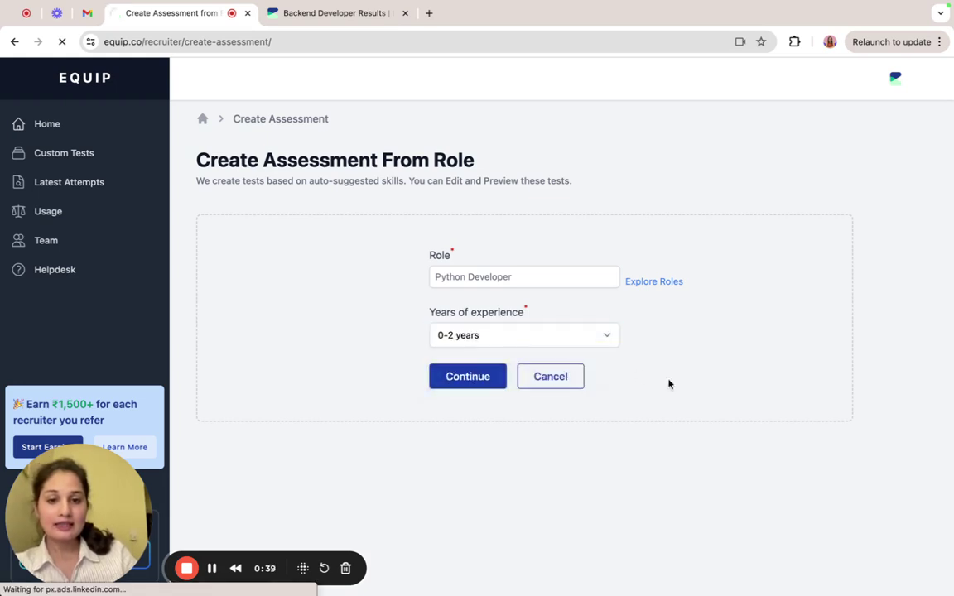
# - Deselect Data Structures and Algorithms so Python is the only relevant skill
pyautogui.scroll(-5, 693, 392)
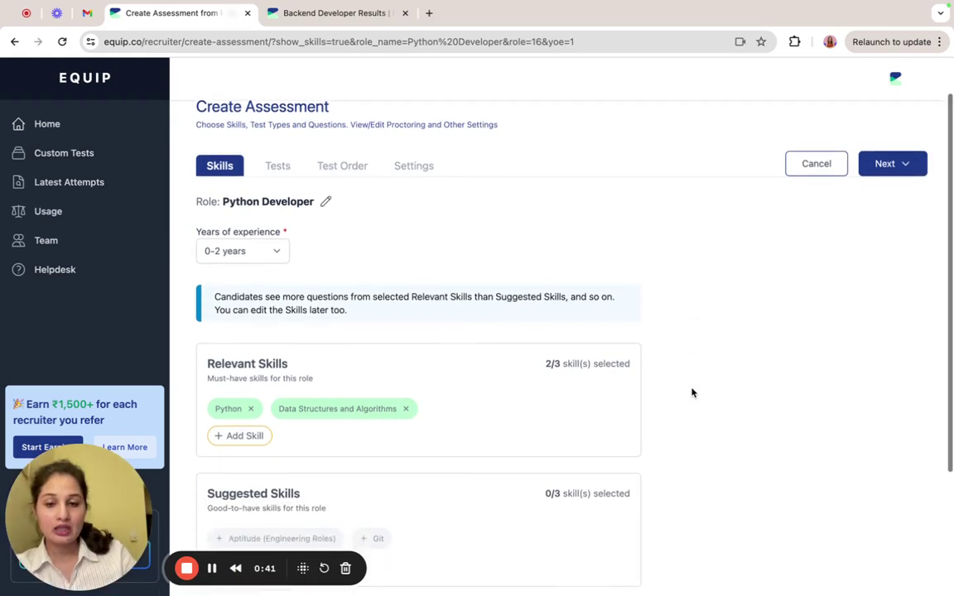
pyautogui.scroll(-2, 692, 392)
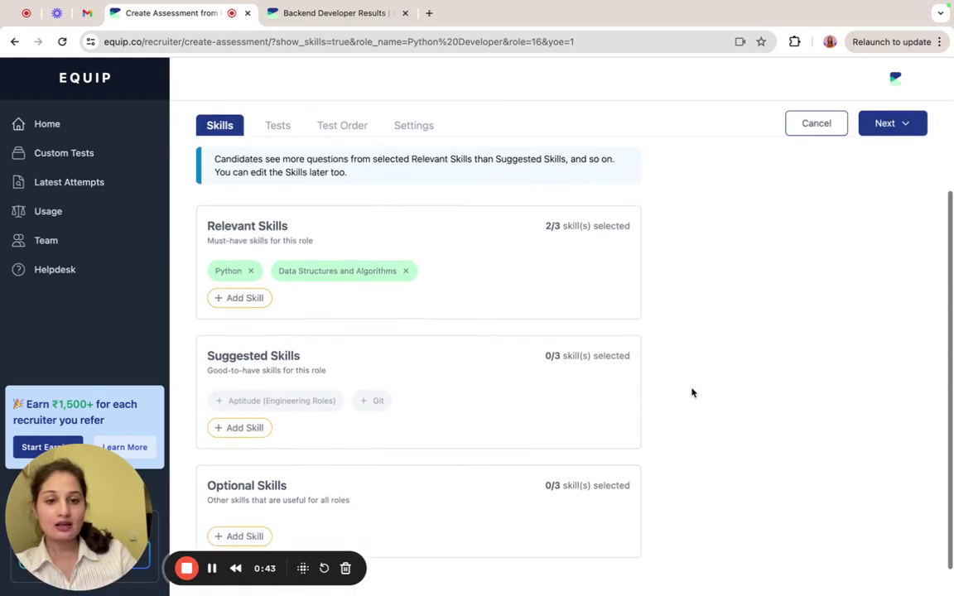
pyautogui.scroll(-1, 692, 392)
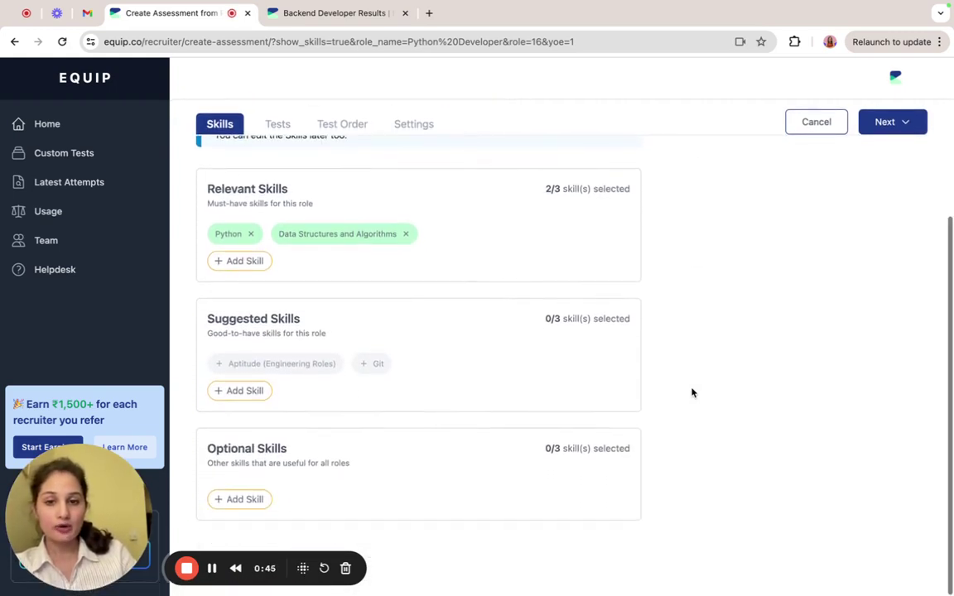
pyautogui.click(406, 235)
# - Add English Language as a suggested skill via the 'lan' search, then open the Next menu
pyautogui.click(245, 394)
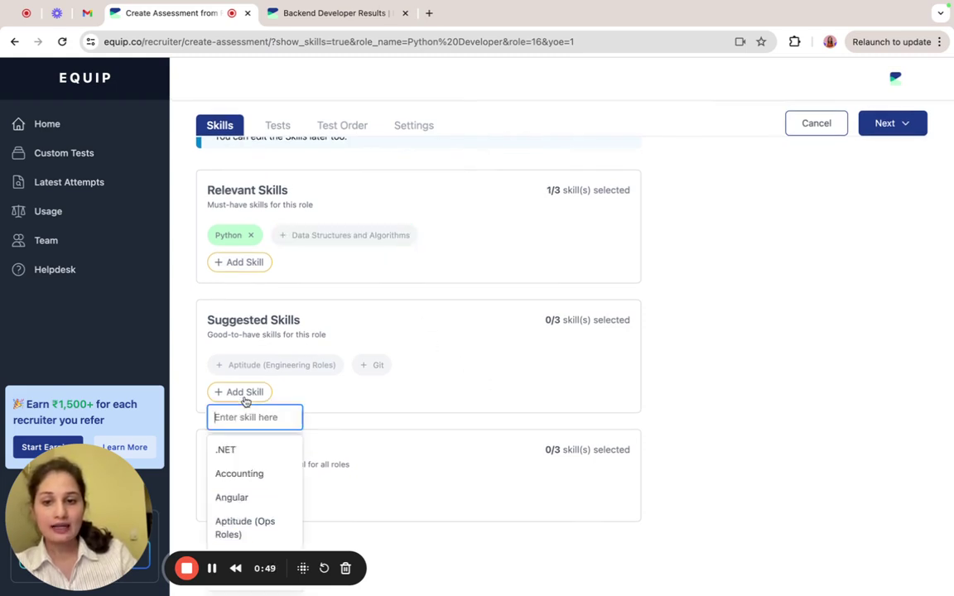
pyautogui.write('lan')
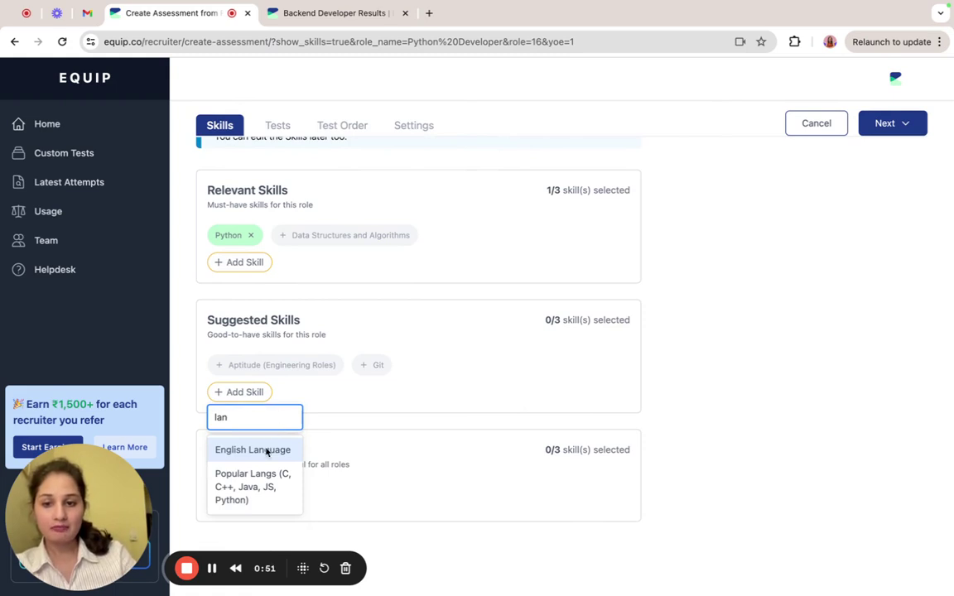
pyautogui.click(265, 451)
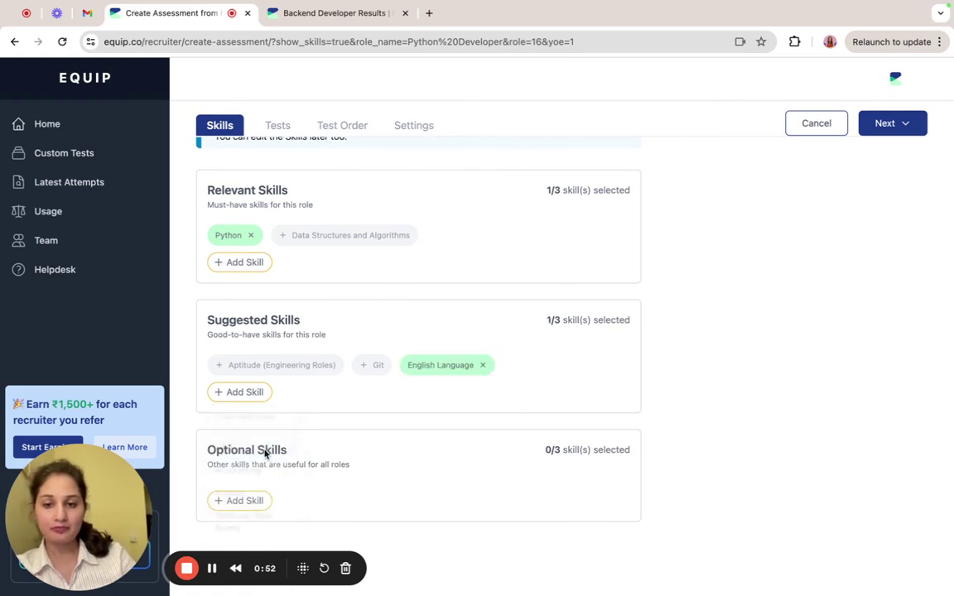
pyautogui.click(902, 131)
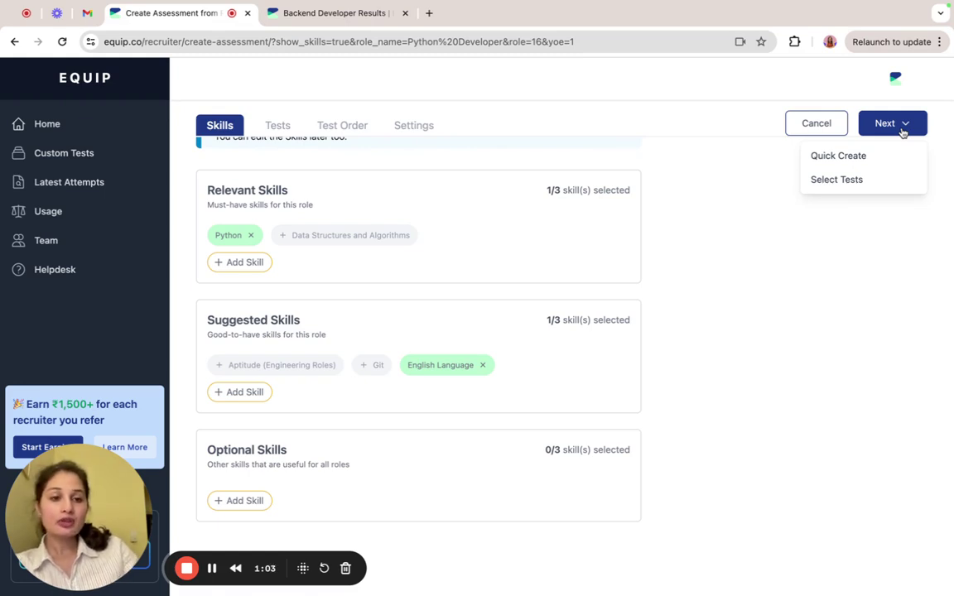
# - Switch to Select Tests and set 1 Medium Python and 1 English Language question
pyautogui.click(857, 184)
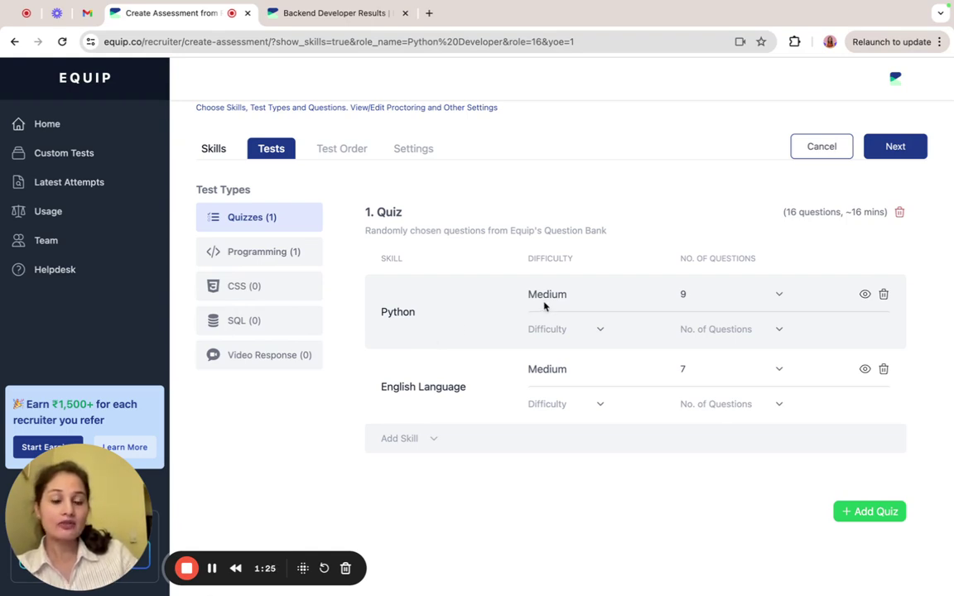
pyautogui.click(785, 295)
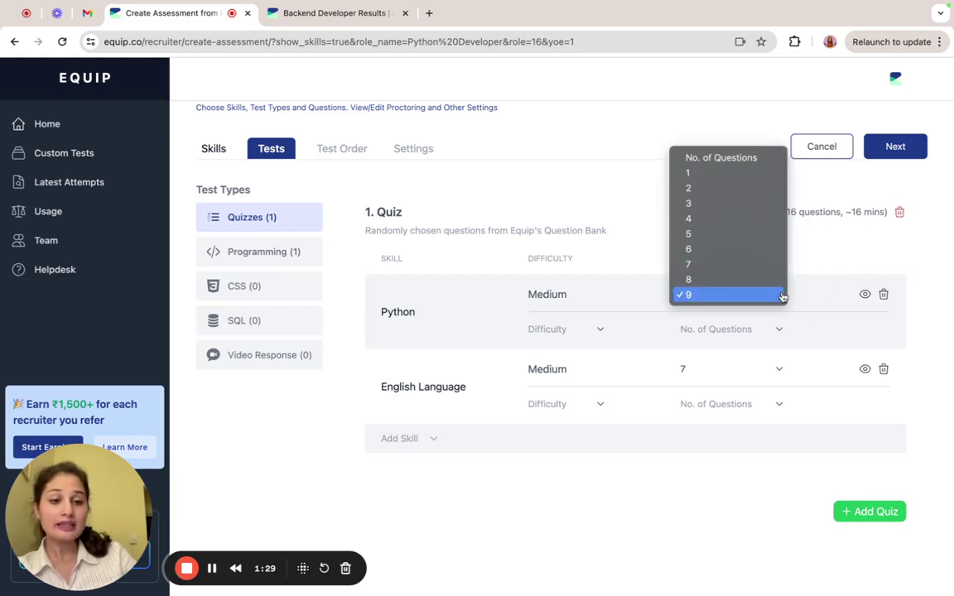
pyautogui.click(728, 173)
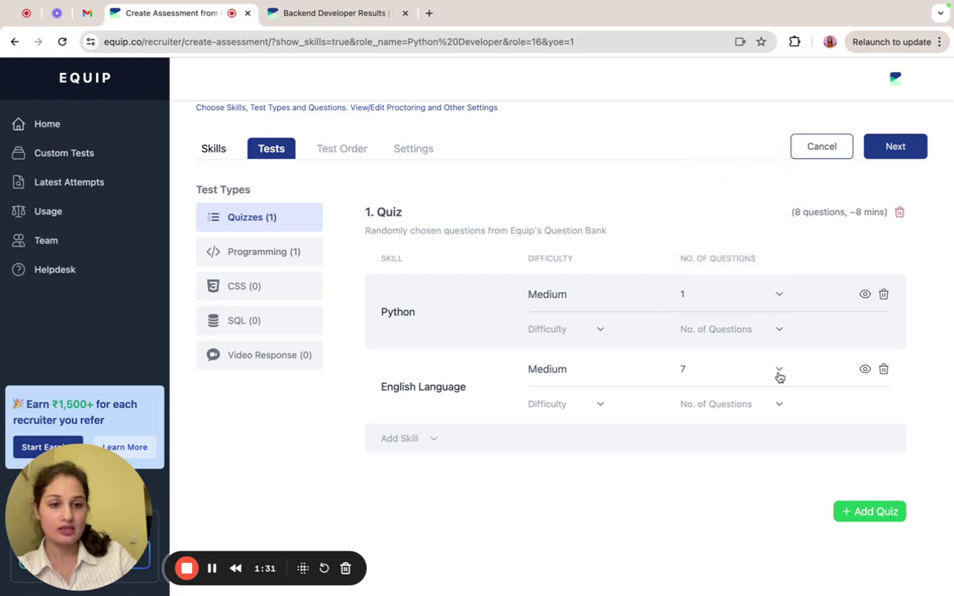
pyautogui.click(778, 372)
pyautogui.click(731, 281)
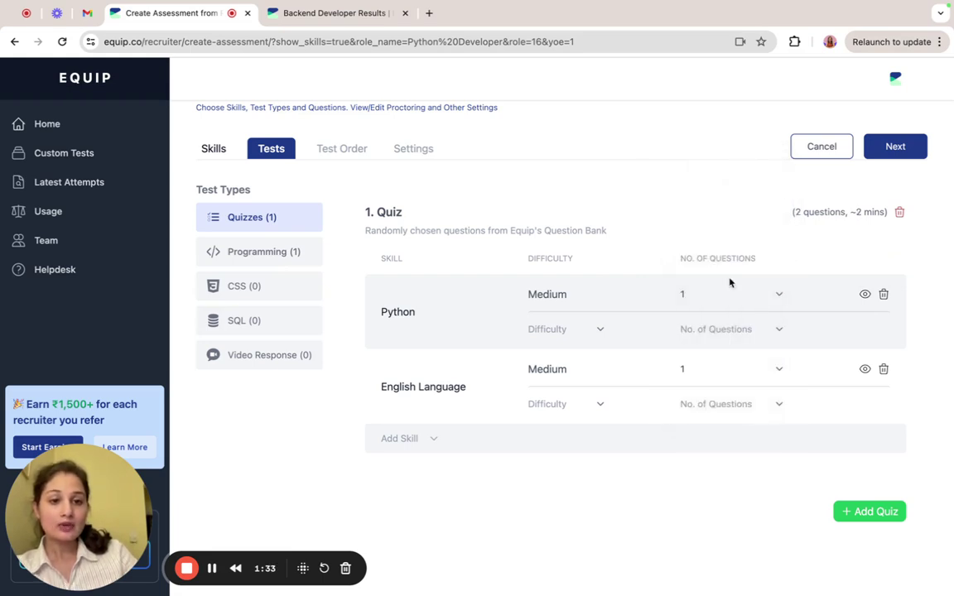
# - Add a Hard difficulty row for Python with 1 question
pyautogui.click(599, 331)
pyautogui.click(575, 345)
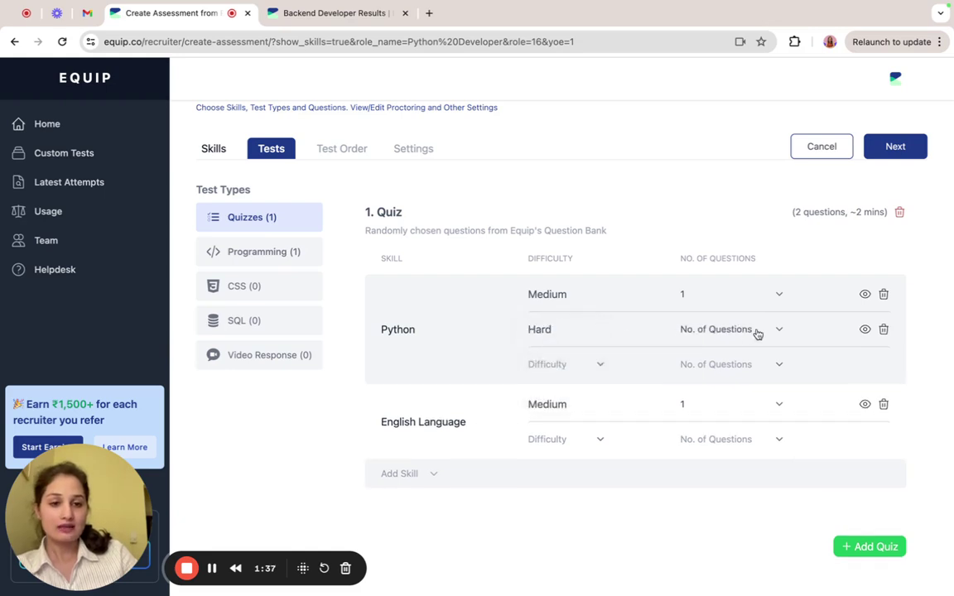
pyautogui.click(779, 332)
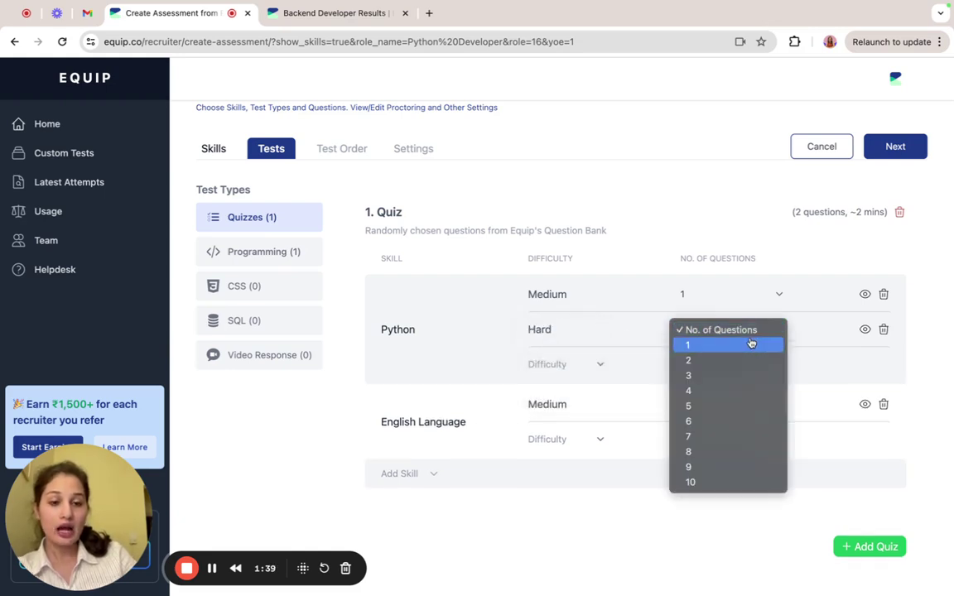
pyautogui.click(751, 344)
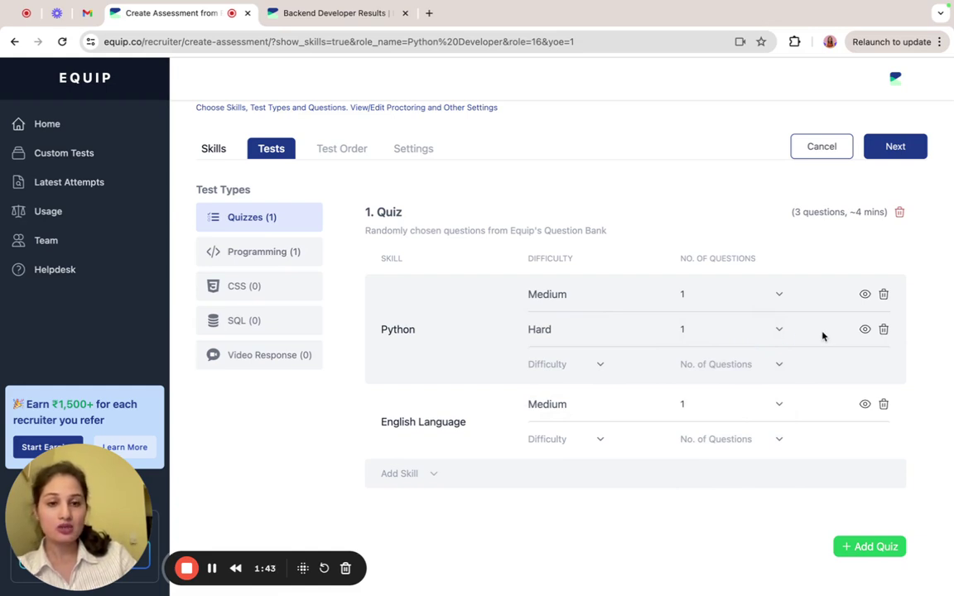
pyautogui.click(864, 295)
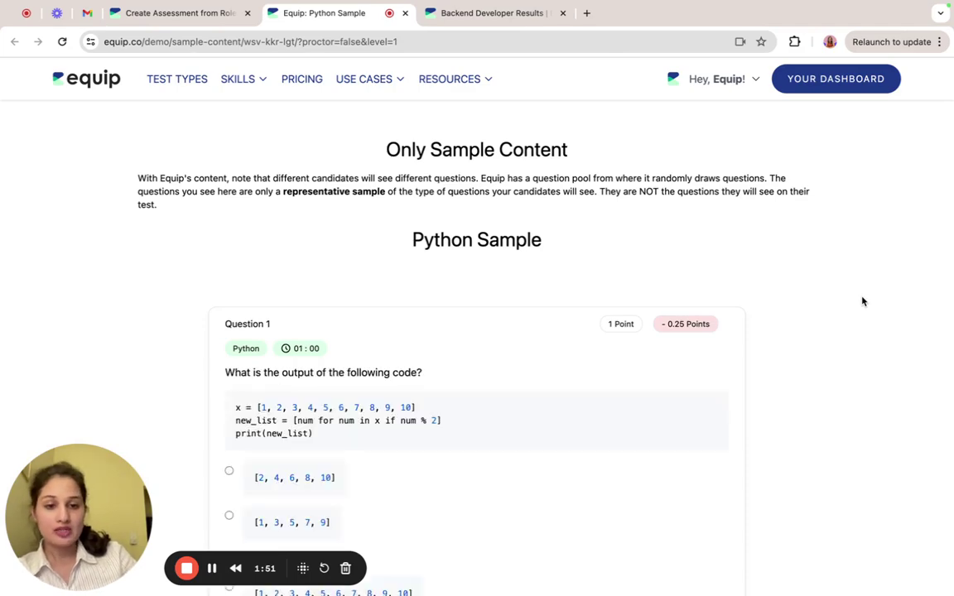
pyautogui.scroll(-15, 634, 404)
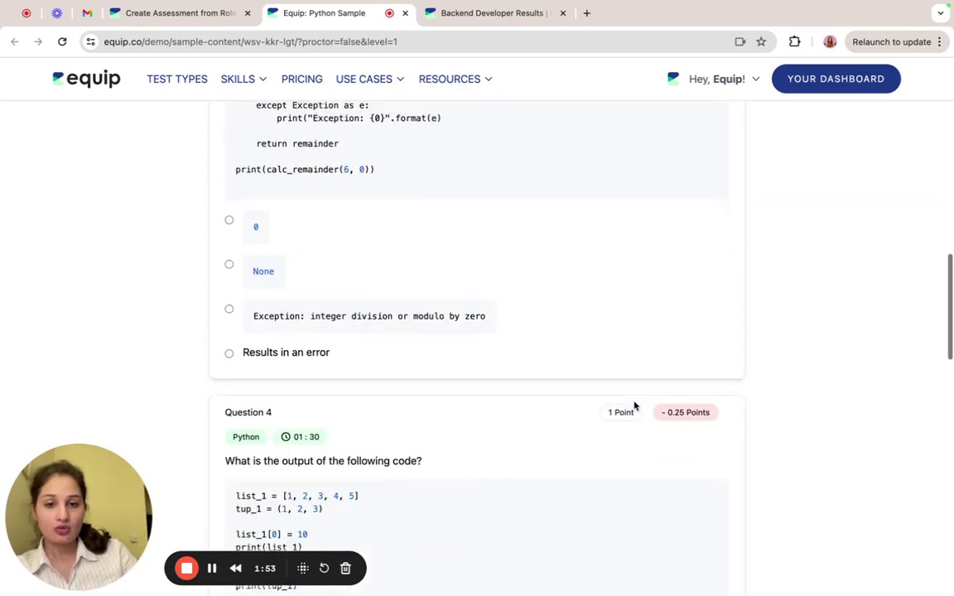
pyautogui.click(404, 14)
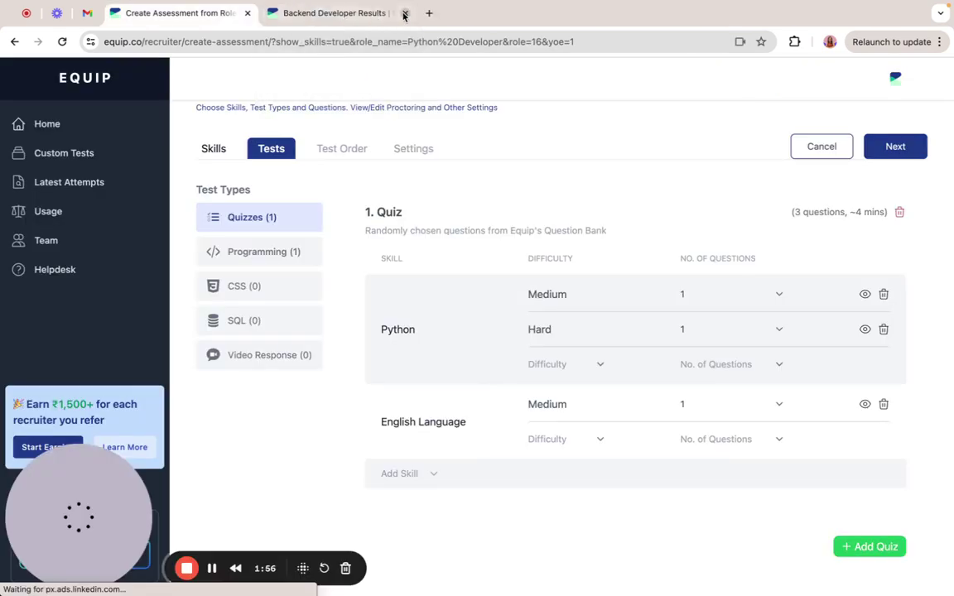
# - Add the Remove White Spaces challenge from Equip's library to the programming test
pyautogui.click(294, 257)
pyautogui.scroll(-5, 576, 304)
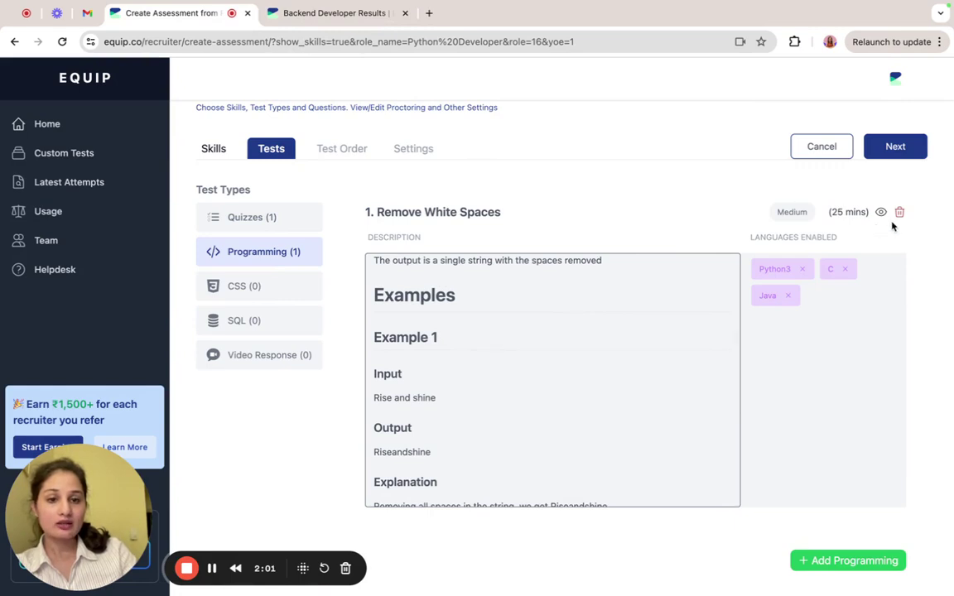
pyautogui.scroll(-5, 598, 360)
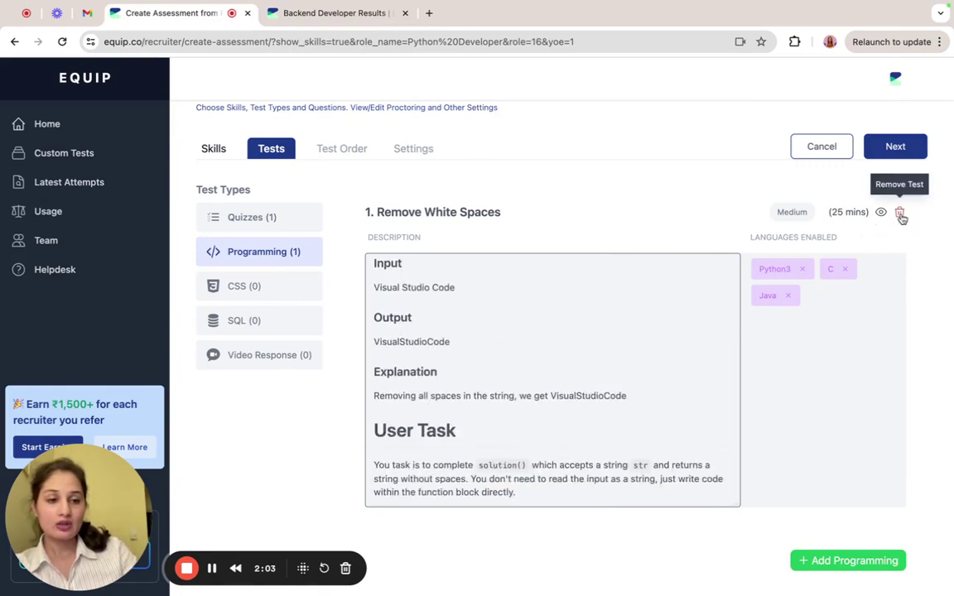
pyautogui.click(831, 560)
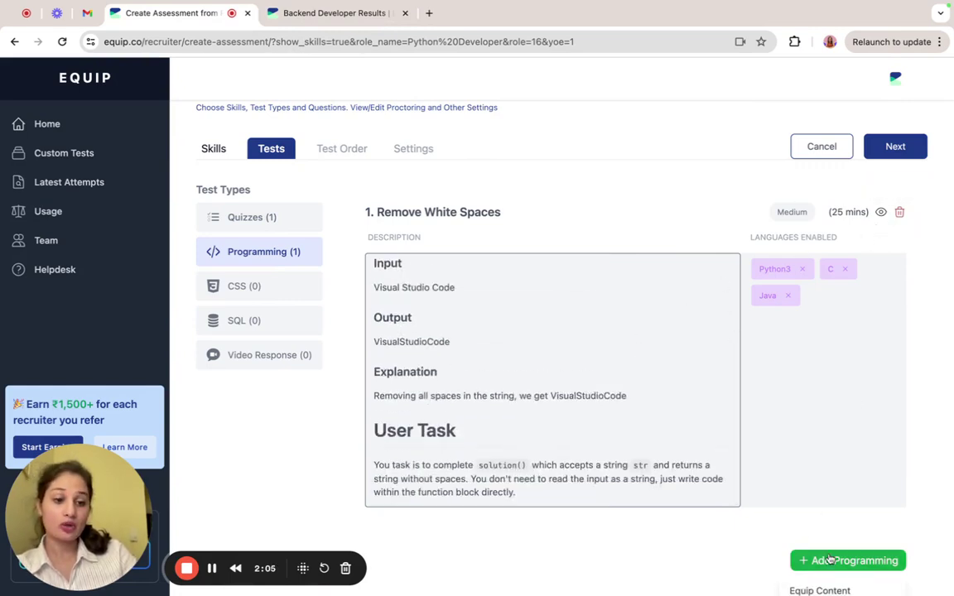
pyautogui.click(802, 589)
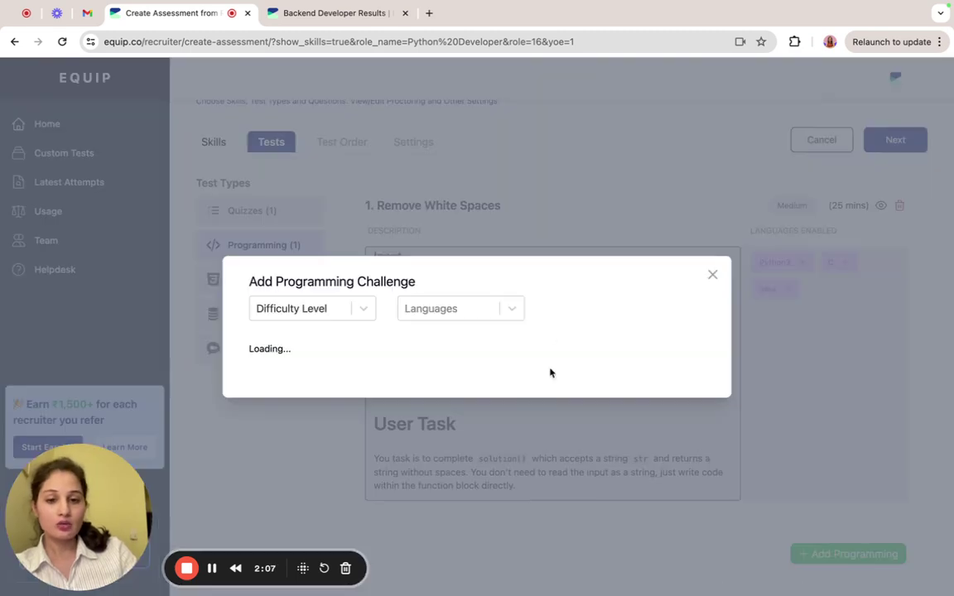
pyautogui.scroll(-3, 551, 306)
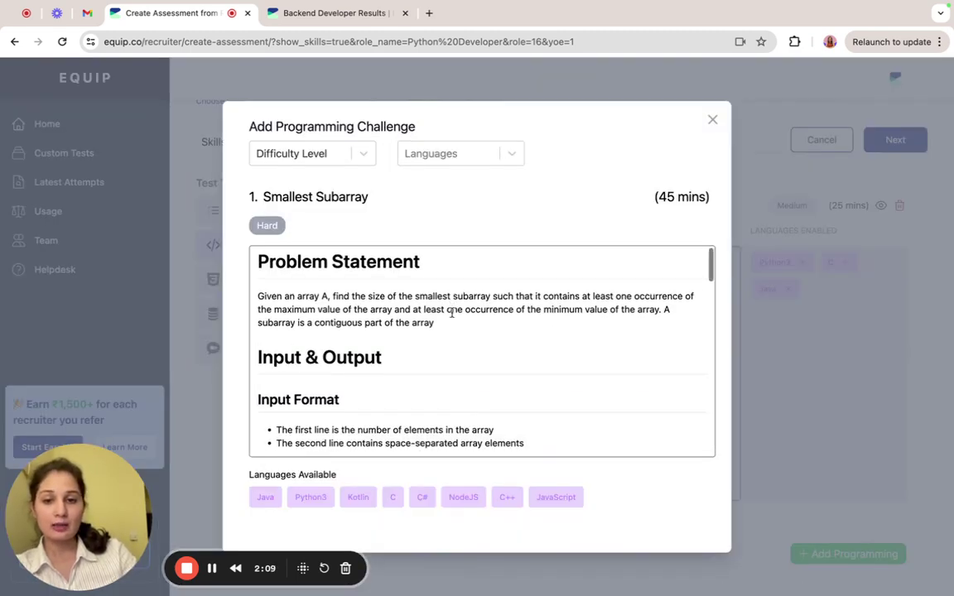
pyautogui.click(711, 121)
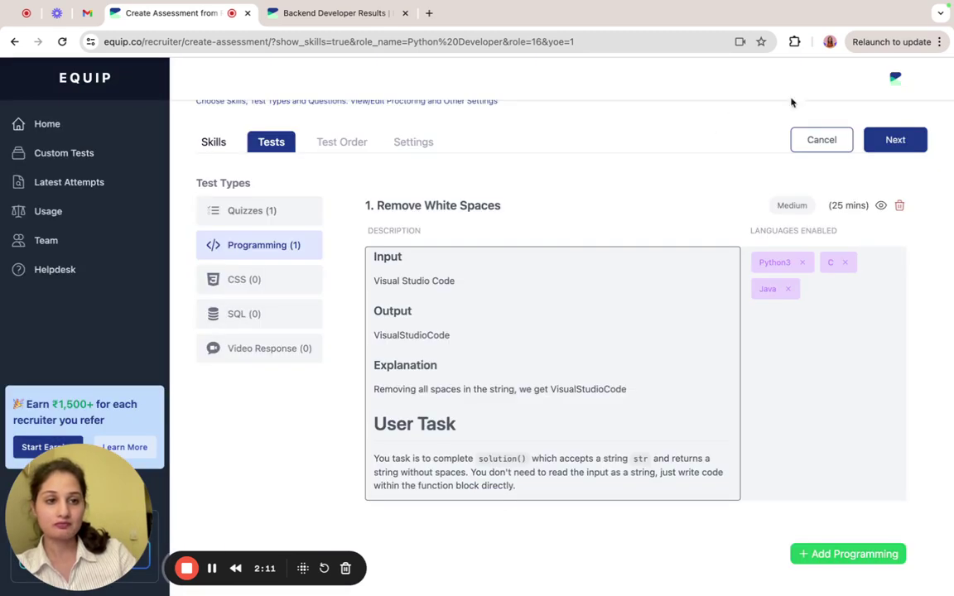
# - In Test Order, set the Quiz weightage to 30%, leaving 70% for programming
pyautogui.click(895, 141)
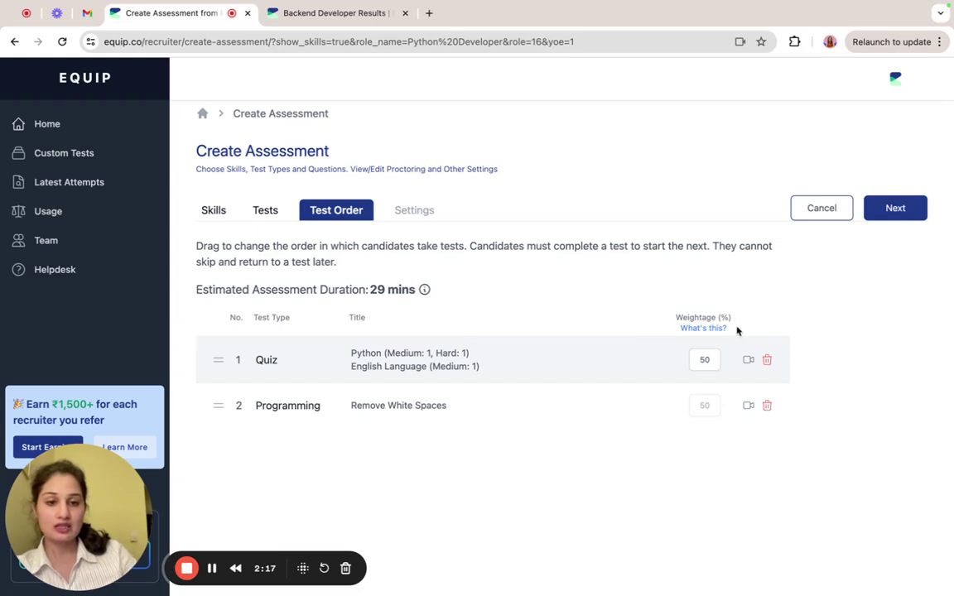
pyautogui.doubleClick(704, 359)
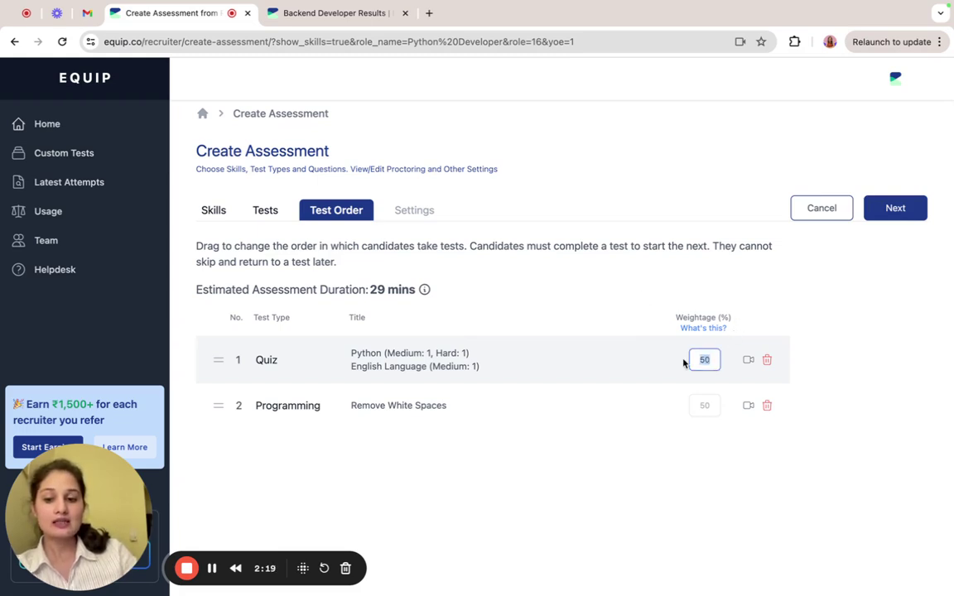
pyautogui.write('30')
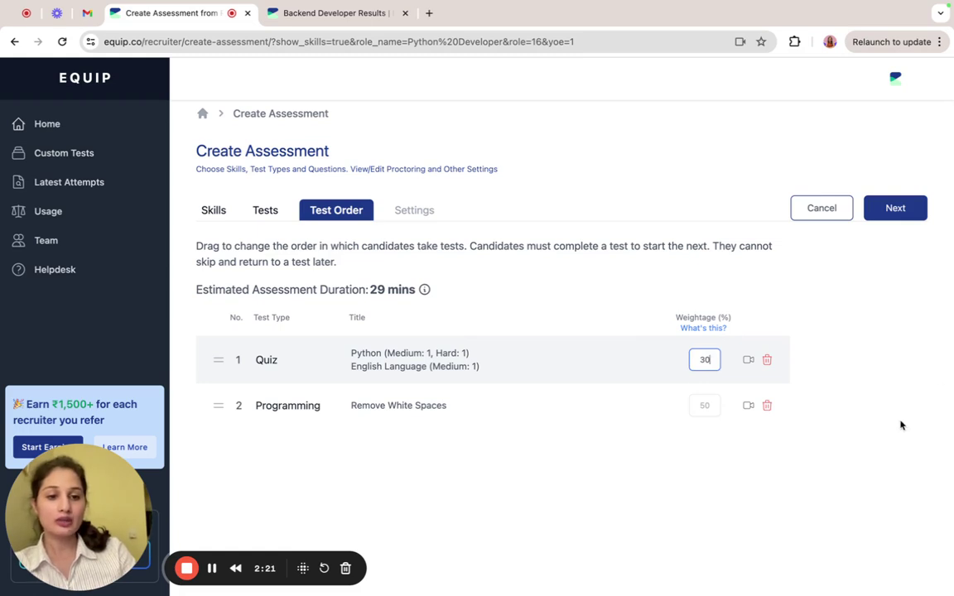
pyautogui.click(901, 425)
# - Review the Python Developer settings and create the assessment
pyautogui.click(901, 217)
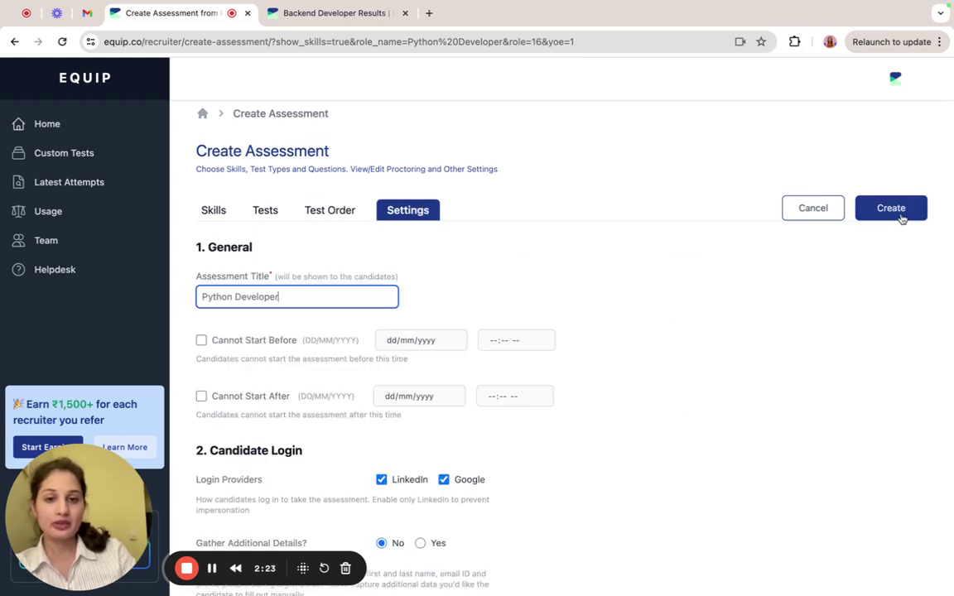
pyautogui.scroll(-5, 651, 444)
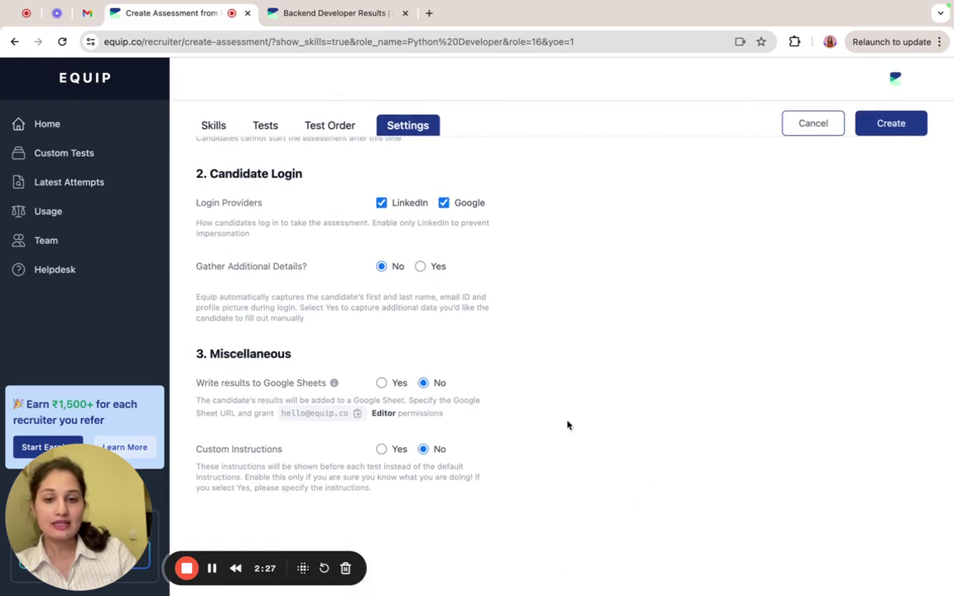
pyautogui.scroll(5, 566, 424)
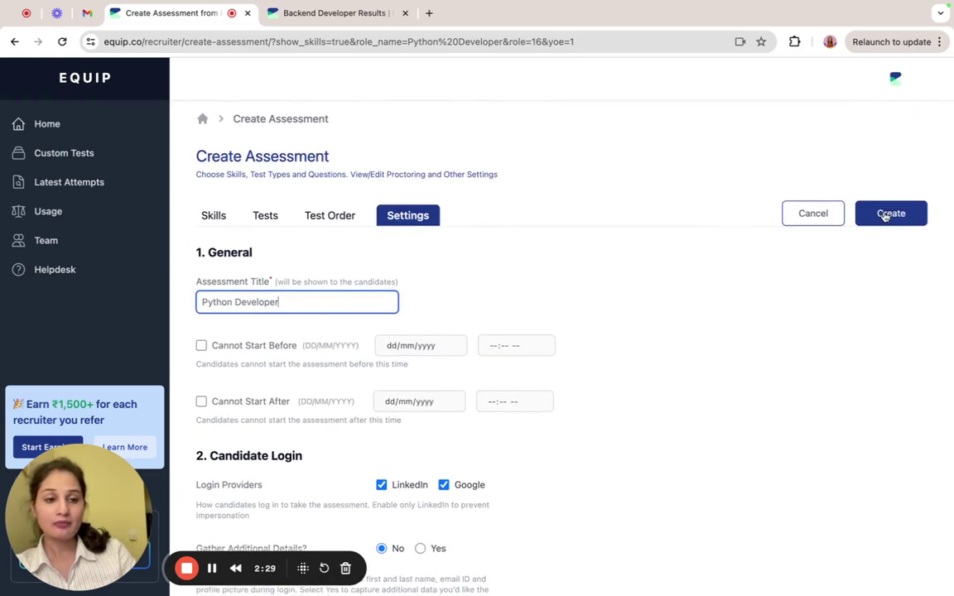
pyautogui.click(885, 214)
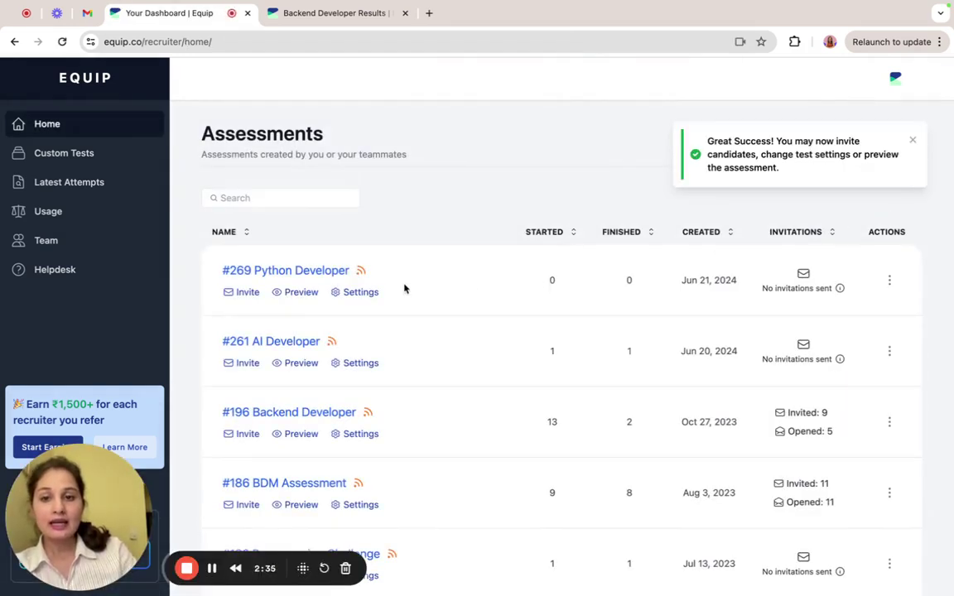
# - Invite candidates to #269 Python Developer, pasting the candidate's email into Recipients
pyautogui.click(249, 292)
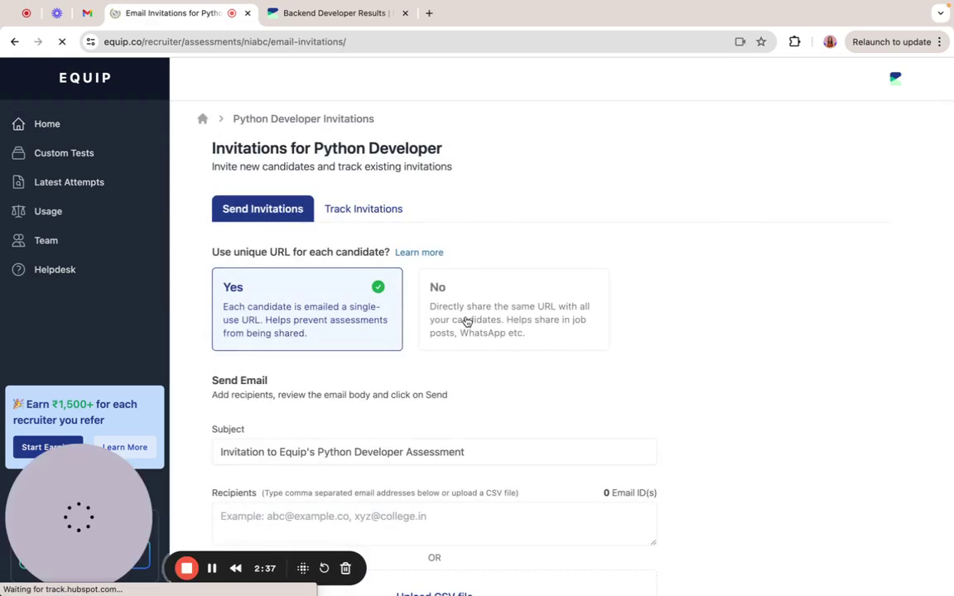
pyautogui.scroll(-2, 425, 424)
pyautogui.click(399, 405)
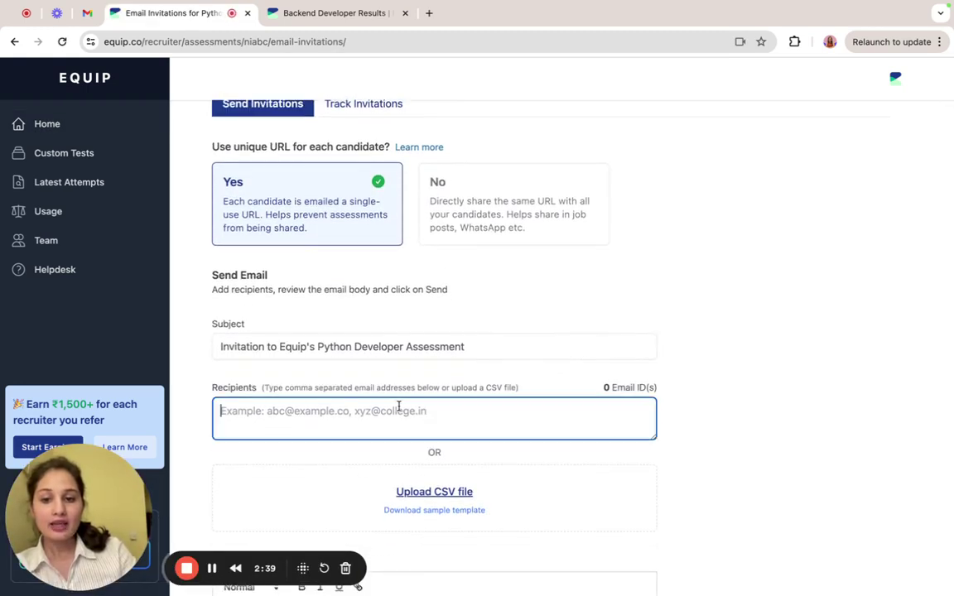
pyautogui.press('super+v')
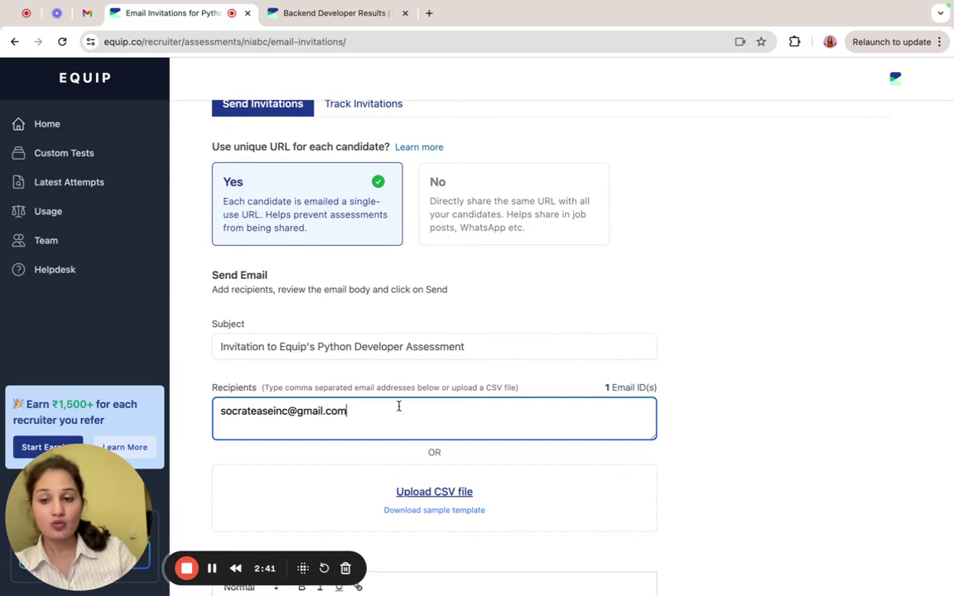
# - Send the invitation, confirm with Yes, and go to the candidate's inbox
pyautogui.scroll(-1, 437, 447)
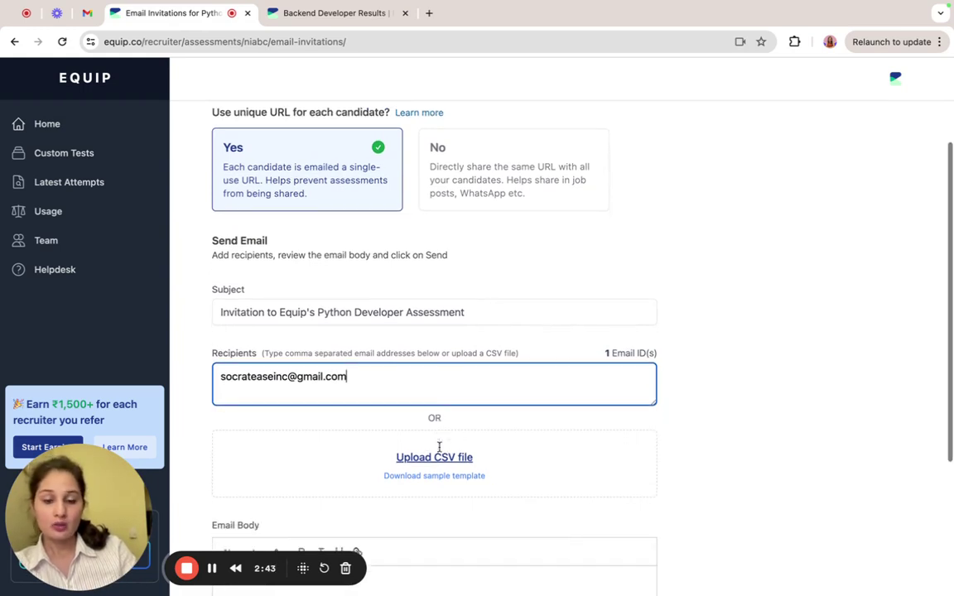
pyautogui.scroll(-3, 545, 454)
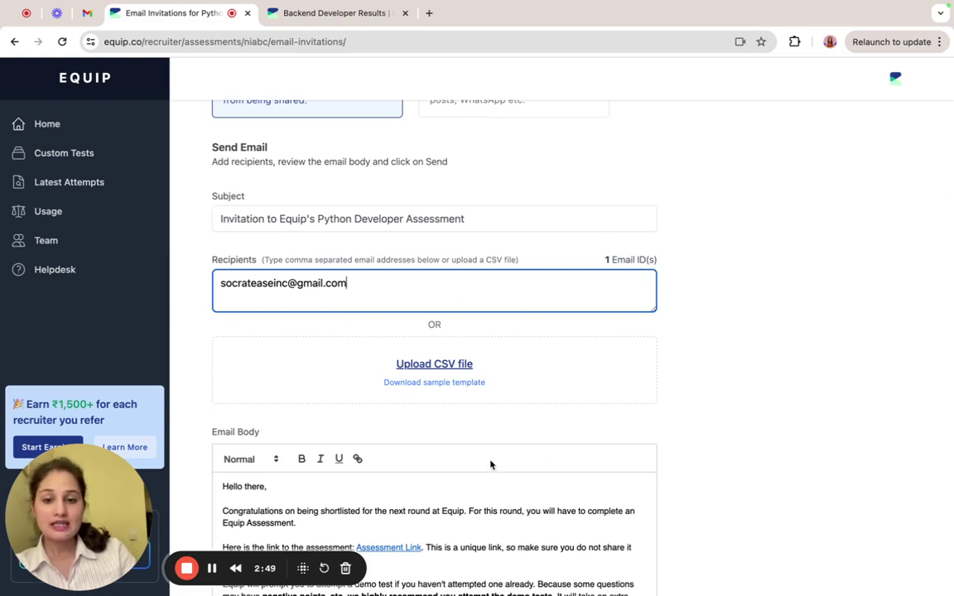
pyautogui.scroll(-5, 429, 484)
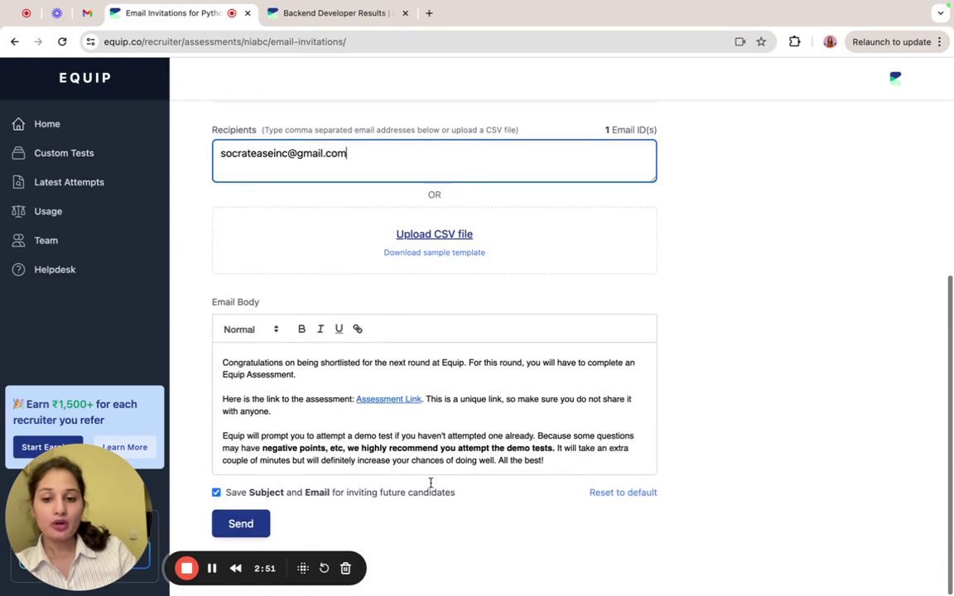
pyautogui.click(264, 529)
pyautogui.click(418, 387)
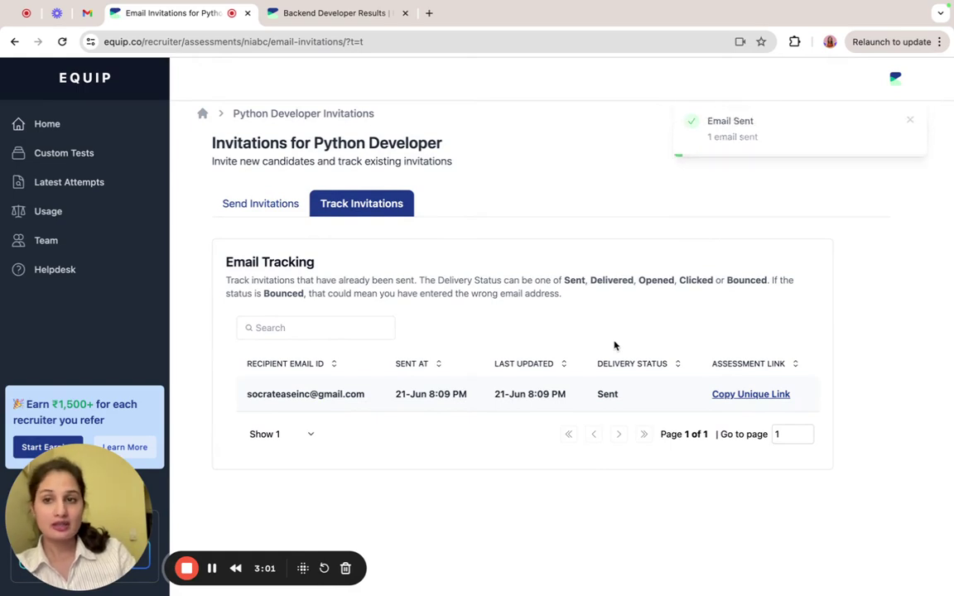
pyautogui.click(88, 14)
# - Open the Equip invitation email and copy the Assessment Link address
pyautogui.click(392, 184)
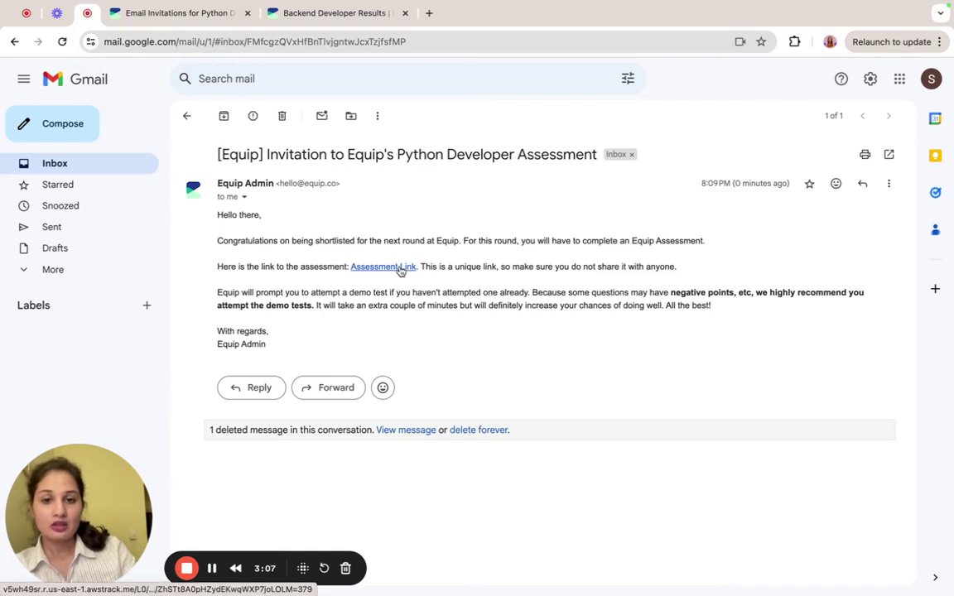
pyautogui.rightClick(400, 269)
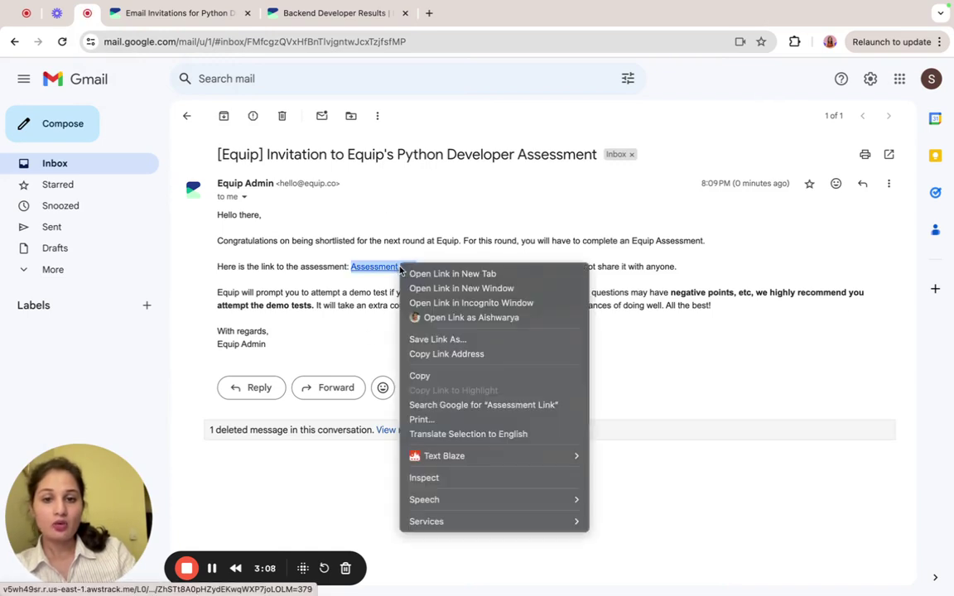
pyautogui.click(438, 353)
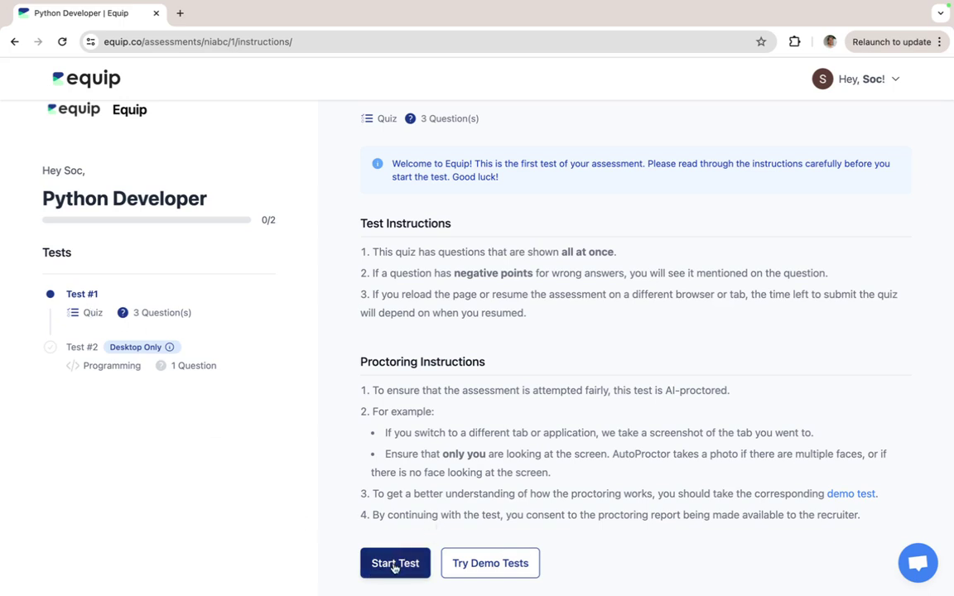
# - Start the quiz sharing the entire screen for proctoring, in full screen
pyautogui.click(391, 564)
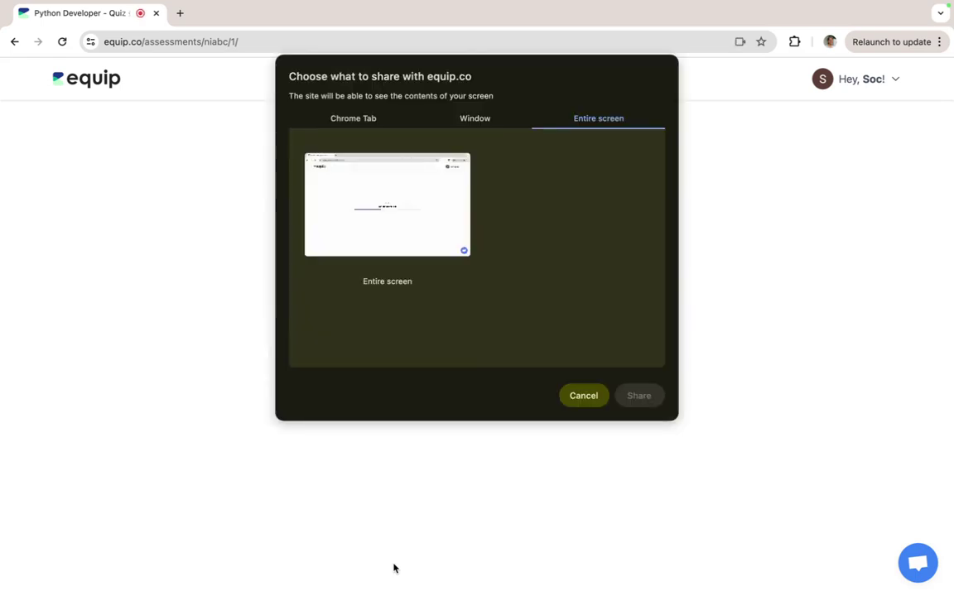
pyautogui.click(401, 260)
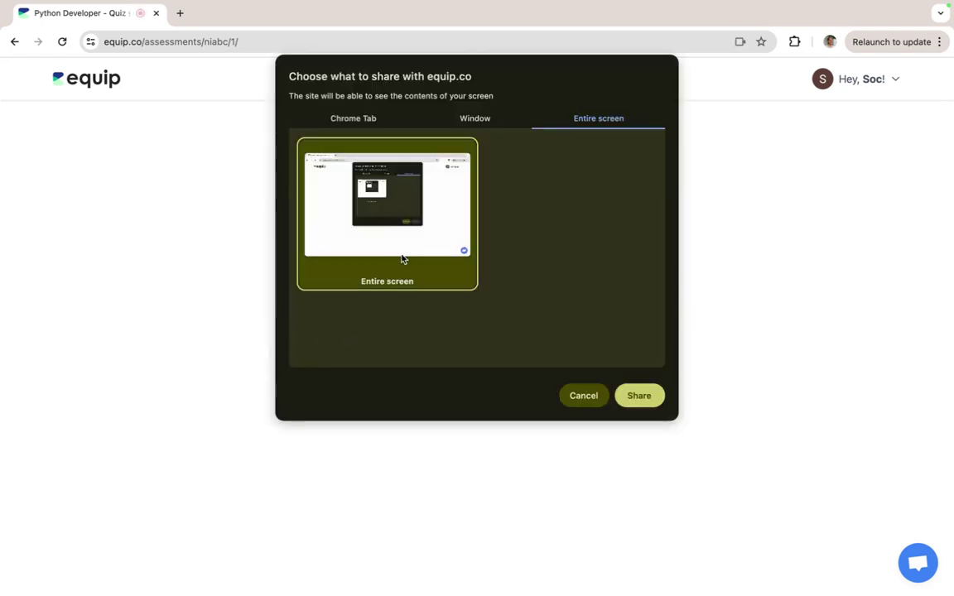
pyautogui.click(644, 396)
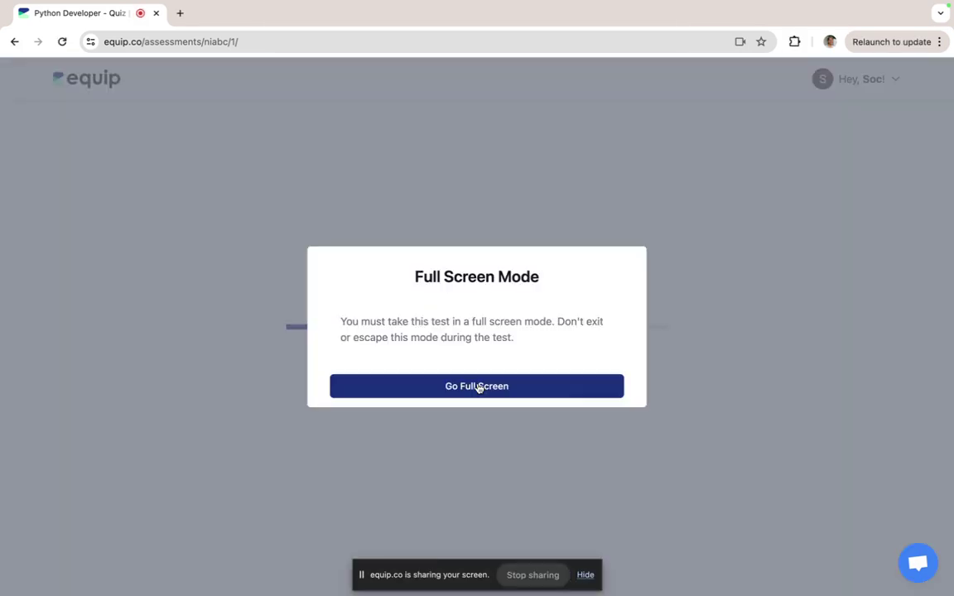
pyautogui.click(479, 386)
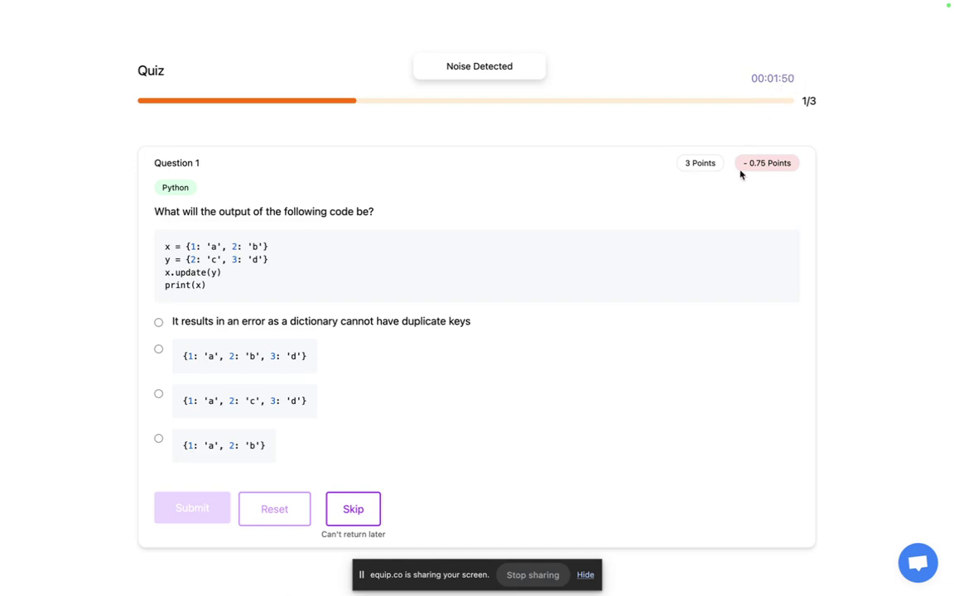
# - Answer {1: 'a', 2: 'b', 3: 'd'}, 'with' and readline(), submitting each question
pyautogui.click(157, 351)
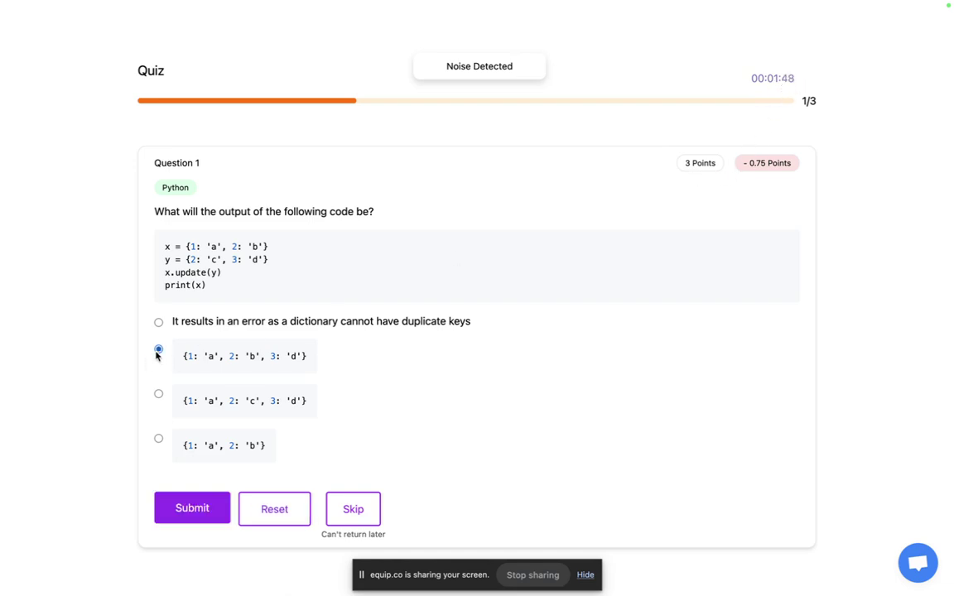
pyautogui.click(189, 512)
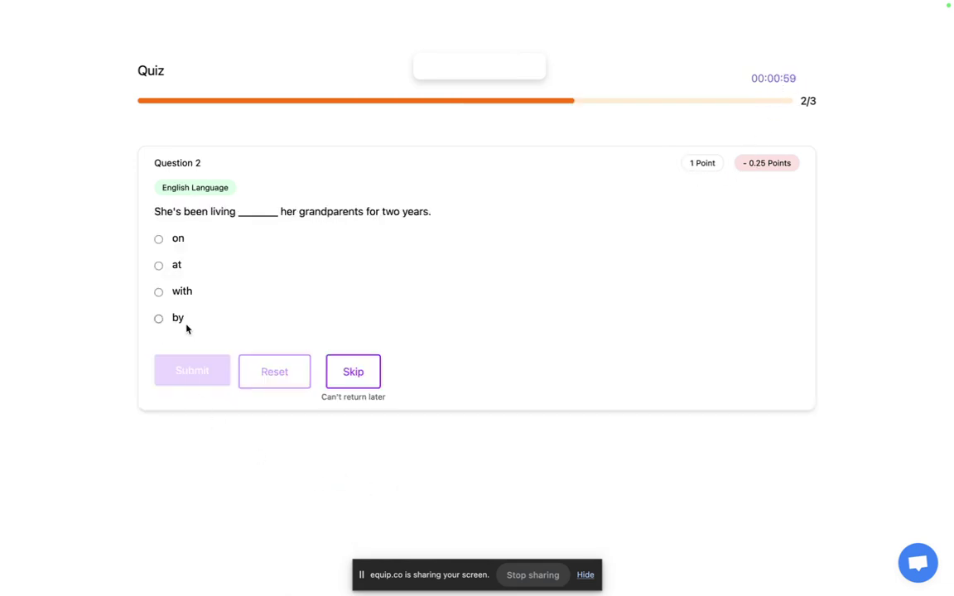
pyautogui.click(182, 293)
pyautogui.click(187, 373)
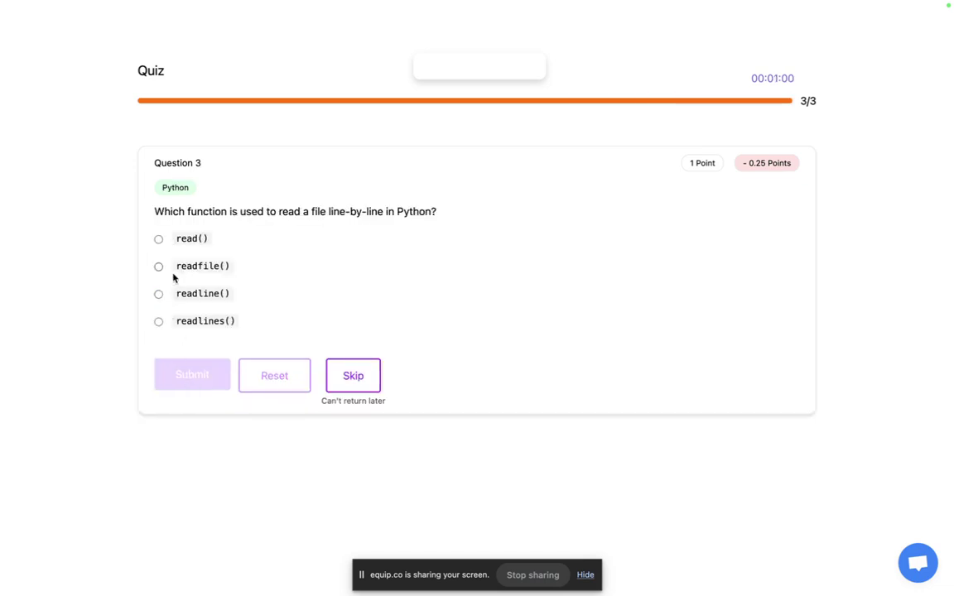
pyautogui.click(158, 295)
pyautogui.click(190, 377)
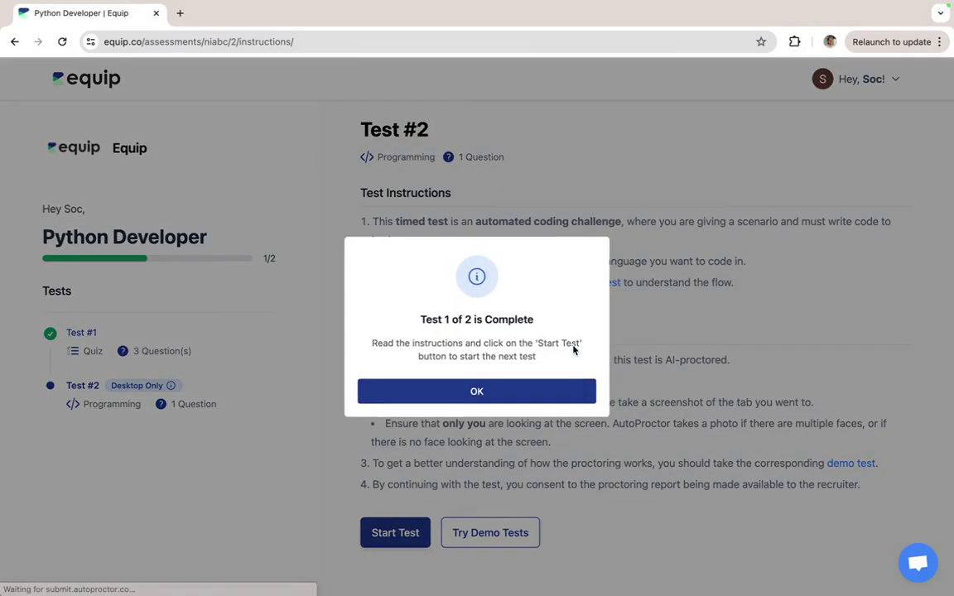
# - Dismiss the quiz-complete notice and start the programming test in full screen
pyautogui.click(496, 389)
pyautogui.click(396, 523)
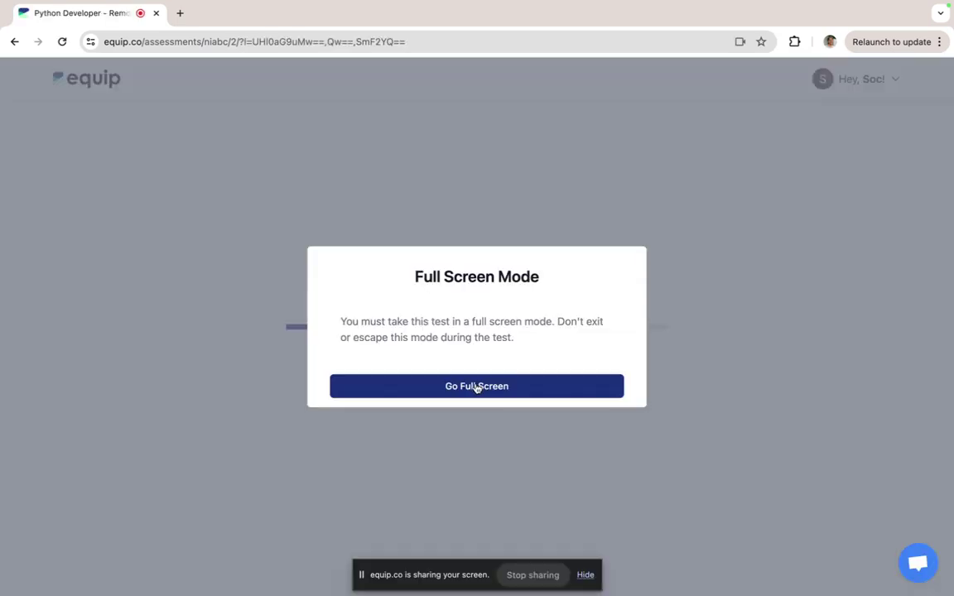
pyautogui.click(477, 386)
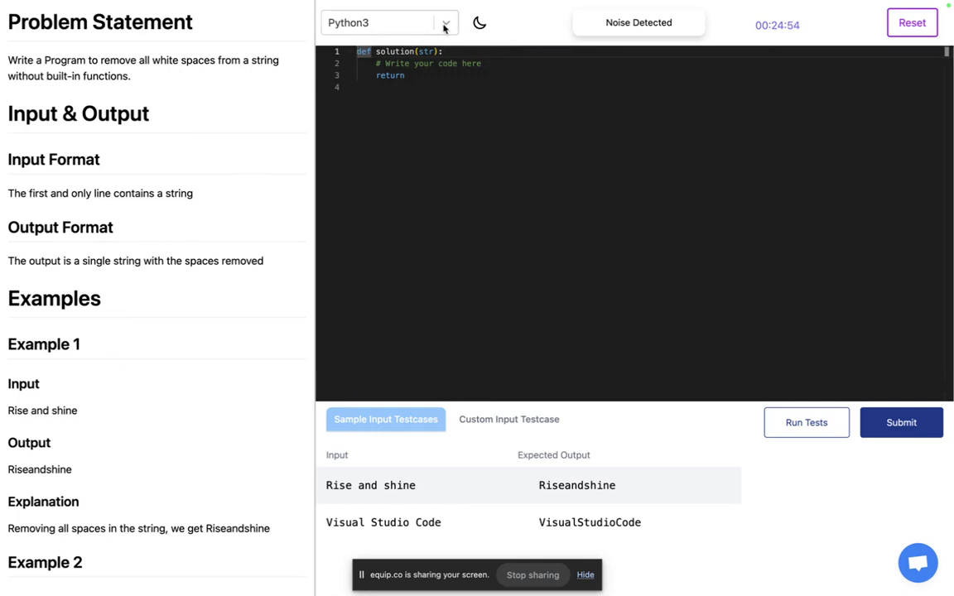
# - Keep Python3 as the solution language and submit the coding test as final
pyautogui.click(445, 25)
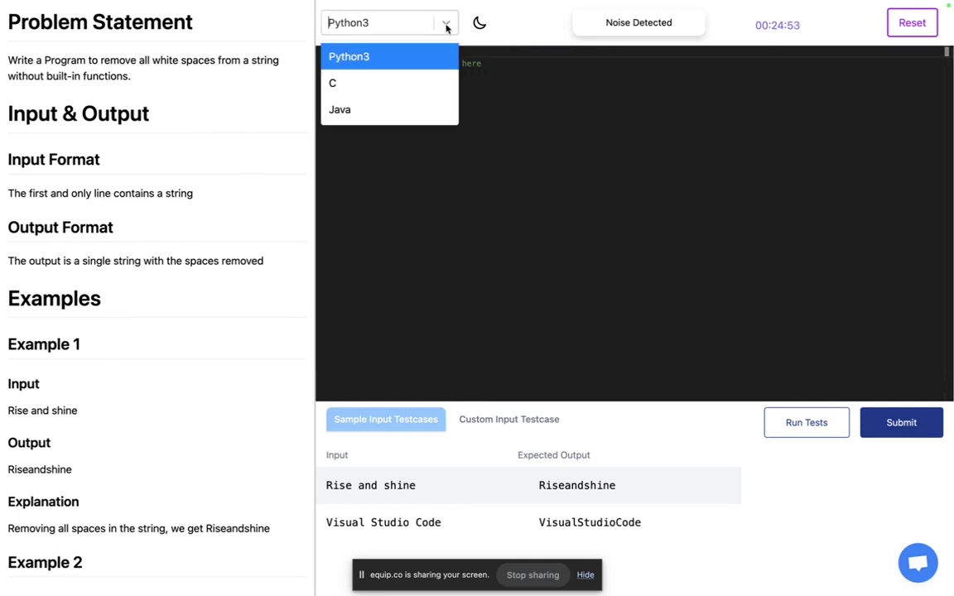
pyautogui.click(521, 76)
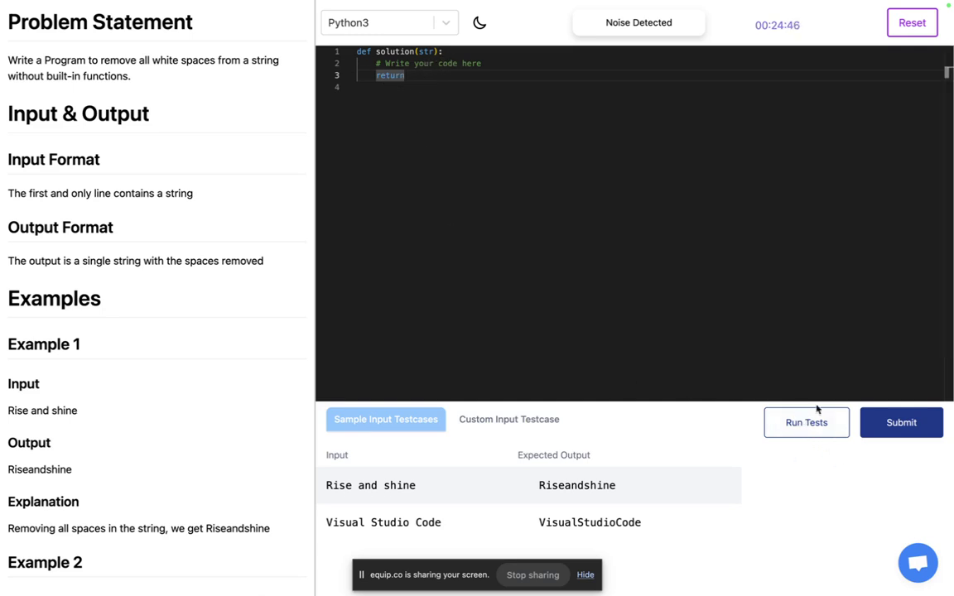
pyautogui.click(890, 428)
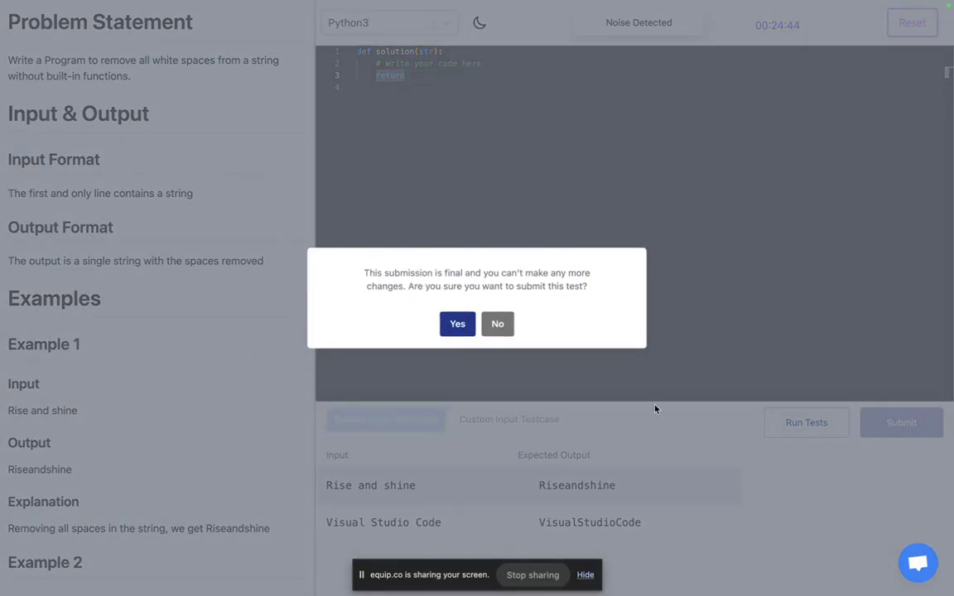
pyautogui.click(454, 327)
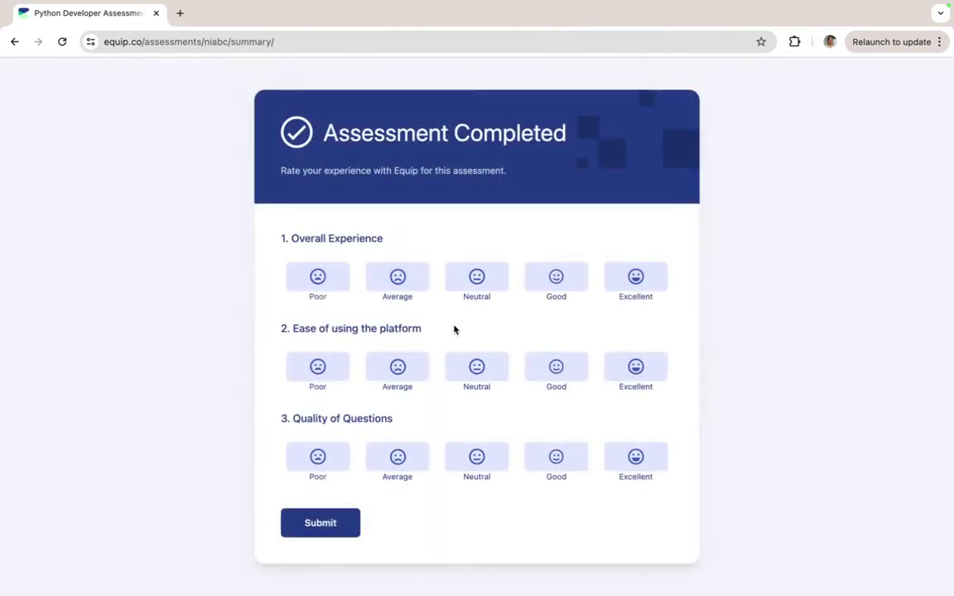
# - Go back to the Equip dashboard and open the #269 Python Developer results: Quiz 25%, overall 7.5%
pyautogui.hotkey('ctrl', 'Left')
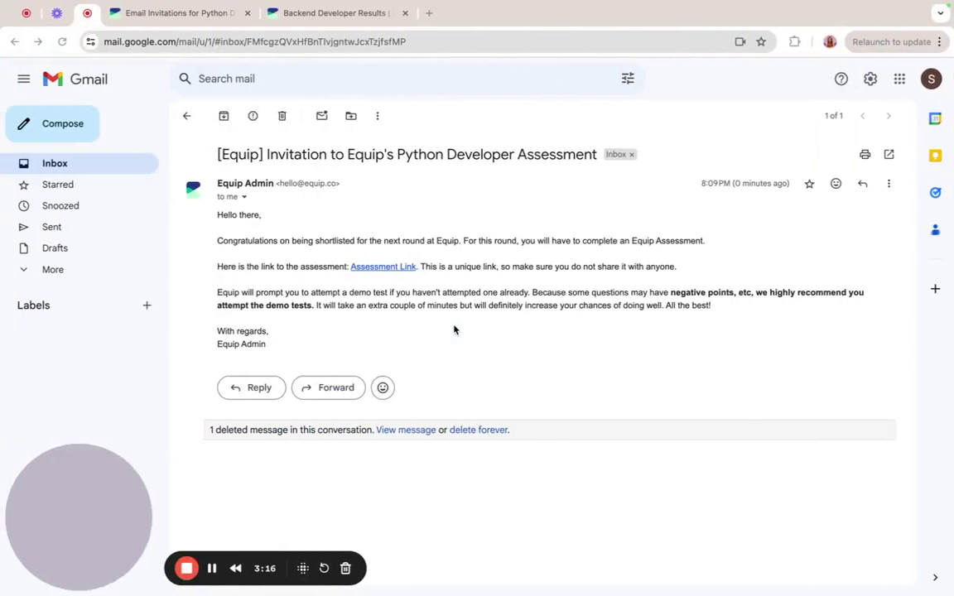
pyautogui.click(174, 14)
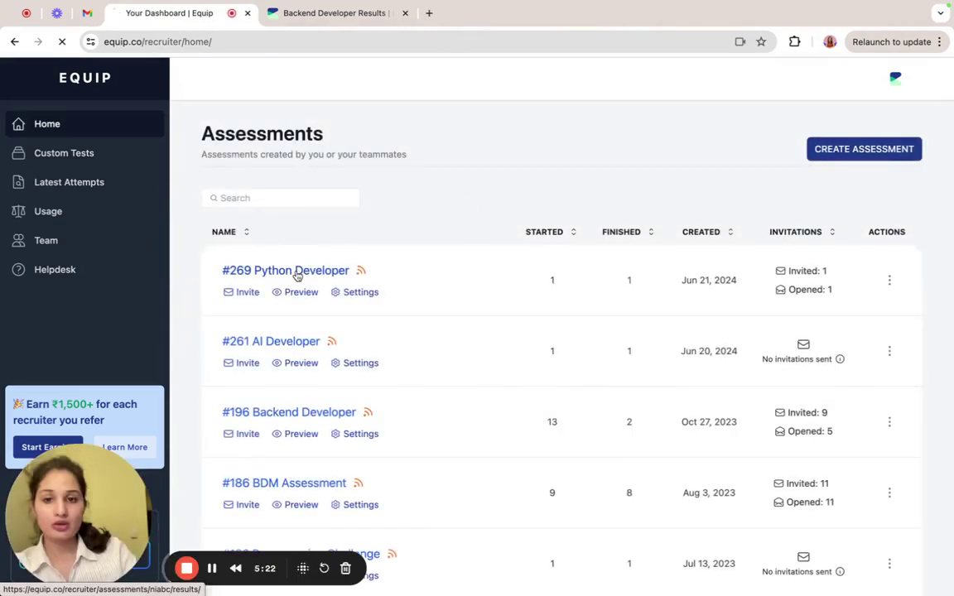
pyautogui.click(298, 275)
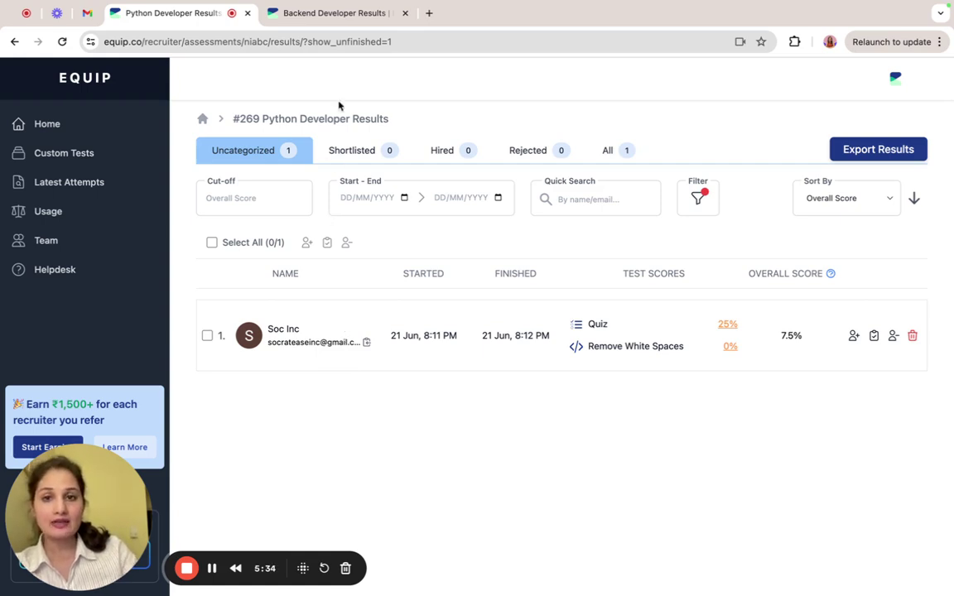
# - Switch to the sample Backend Developer Results with 20 candidates and an 87.5% top overall score
pyautogui.click(353, 13)
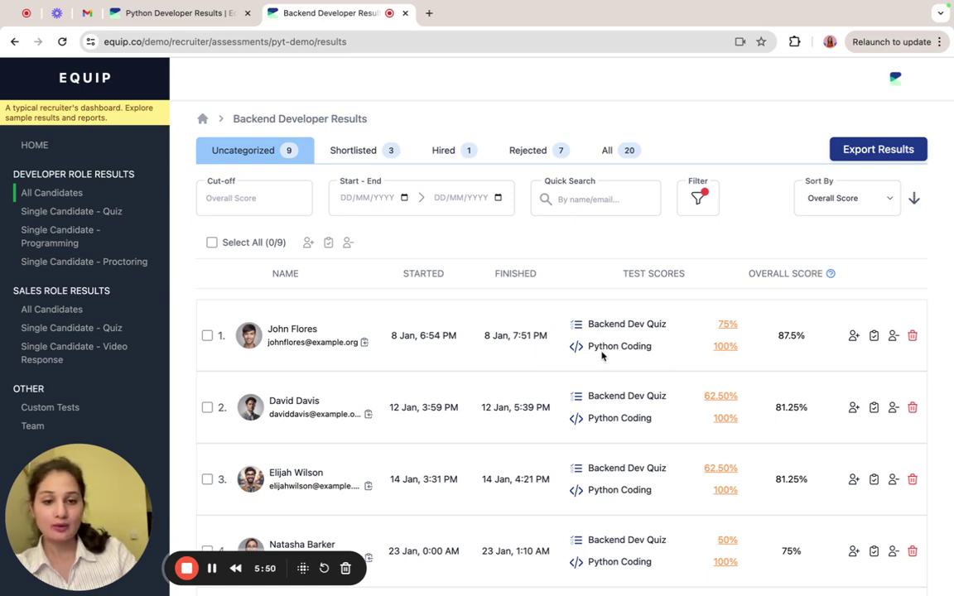
# - Open the top candidate's 75% Backend Dev quiz results and review Overall Performance by topic
pyautogui.click(727, 325)
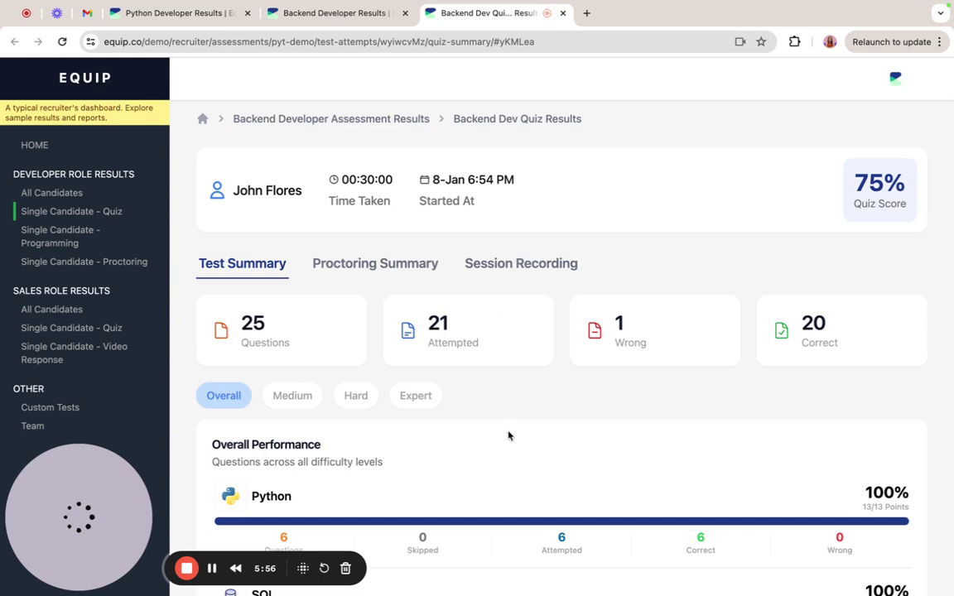
pyautogui.scroll(-1, 509, 436)
pyautogui.scroll(-3, 508, 436)
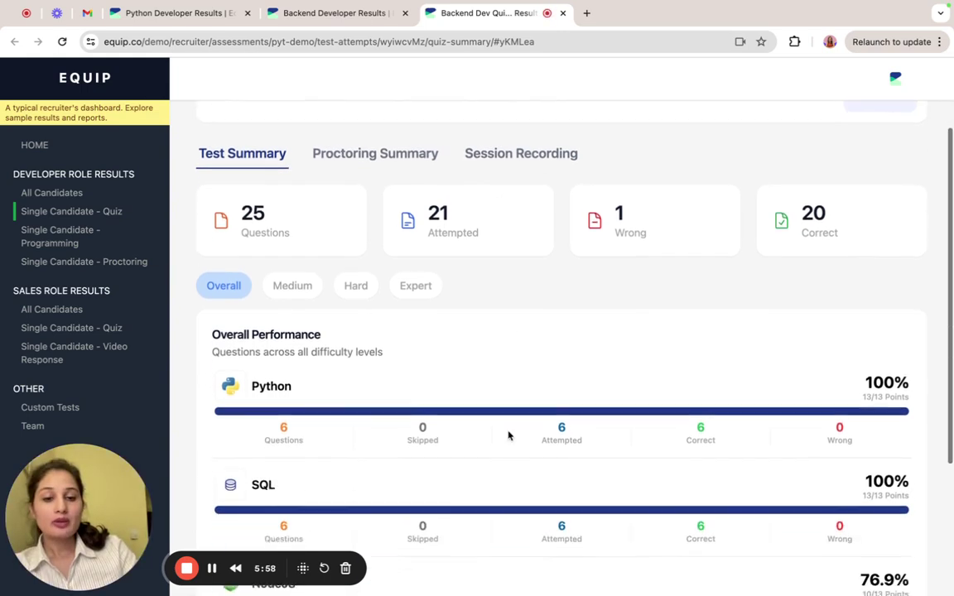
pyautogui.scroll(-4, 509, 437)
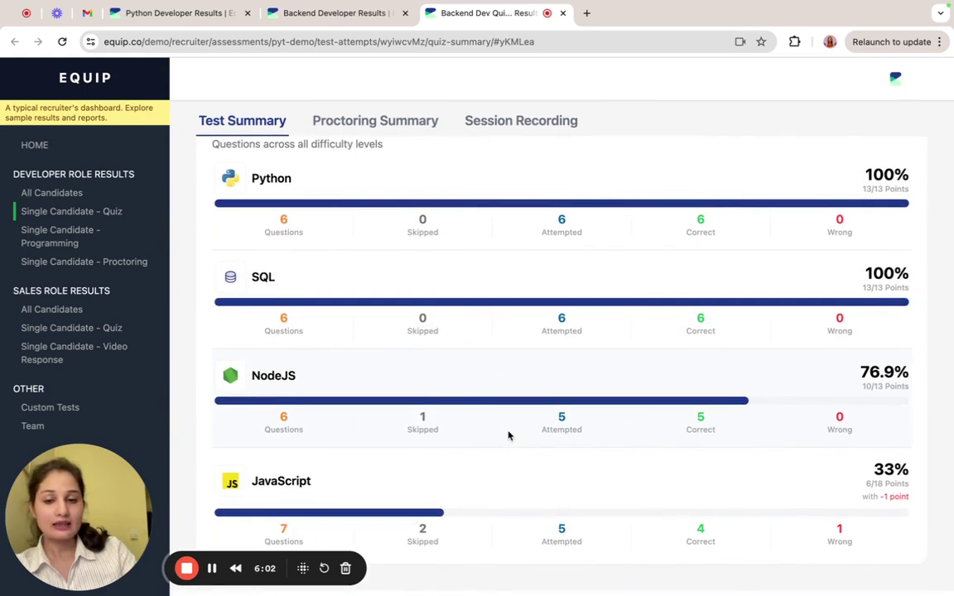
pyautogui.scroll(3, 508, 436)
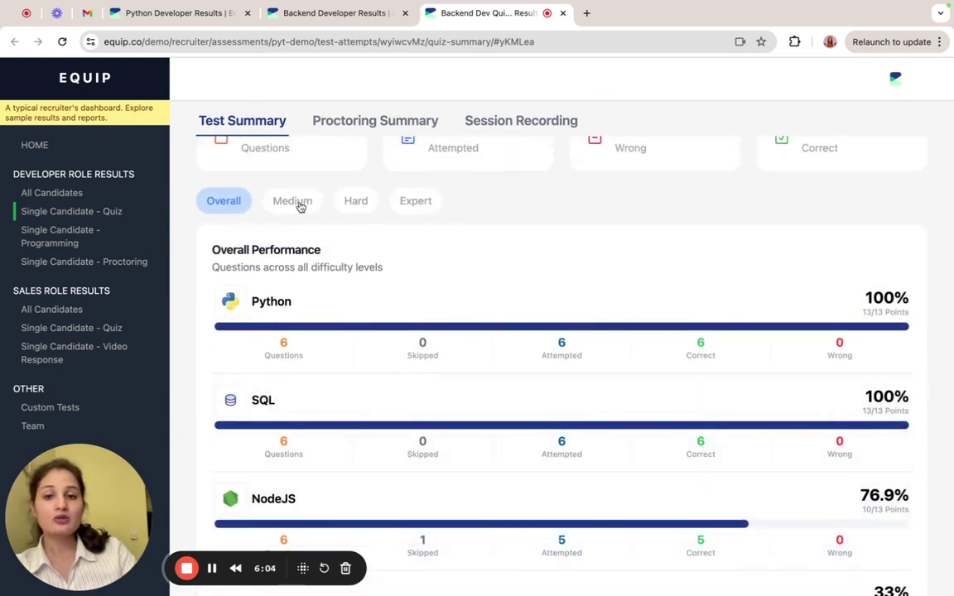
# - Filter the topic performance to Medium-difficulty questions only
pyautogui.click(299, 207)
pyautogui.scroll(-3, 543, 309)
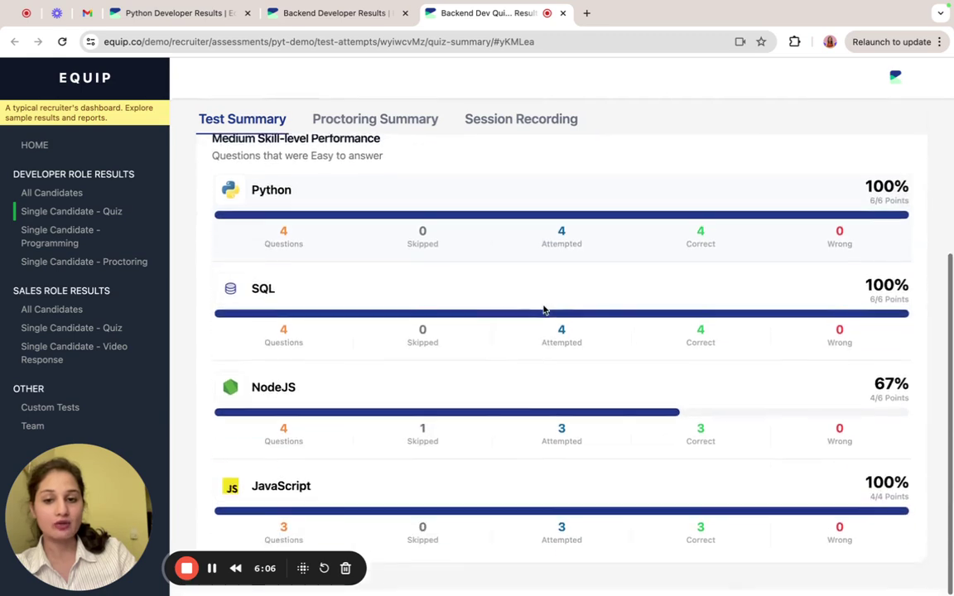
pyautogui.scroll(5, 543, 309)
pyautogui.scroll(3, 543, 310)
# - Review the quiz proctoring summary (65% trust score) and enlarge the tab-switch evidence screenshot
pyautogui.click(375, 240)
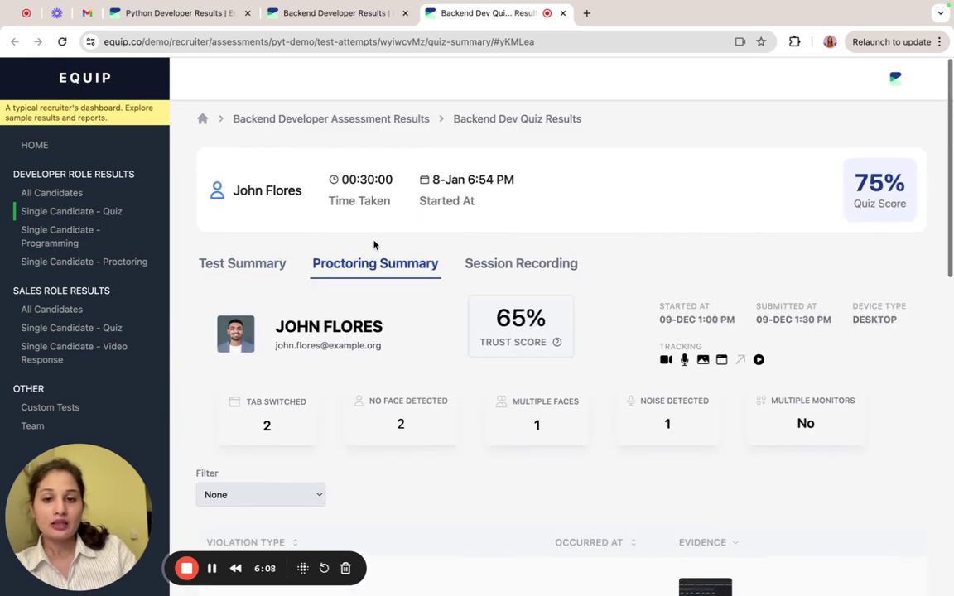
pyautogui.scroll(-3, 437, 571)
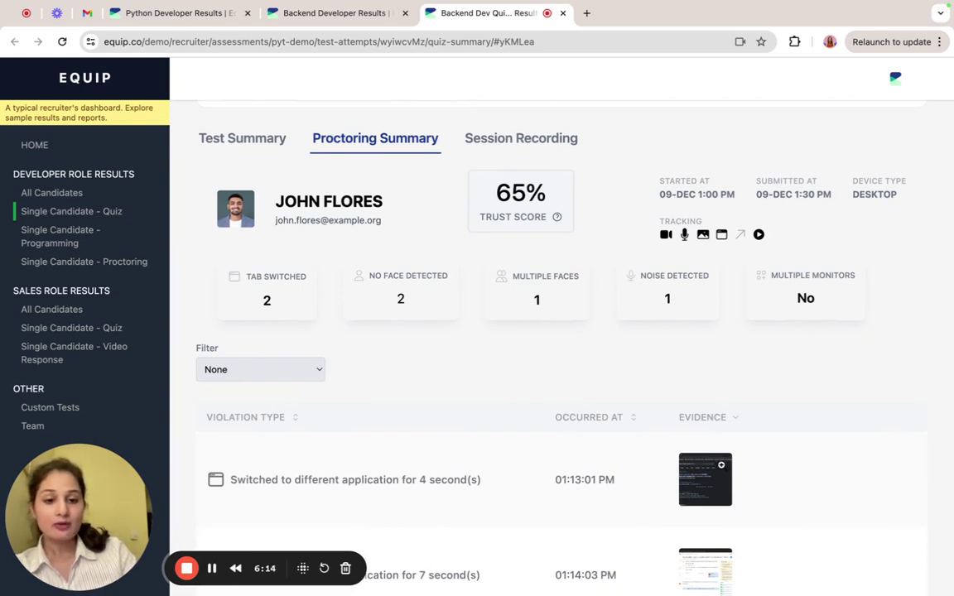
pyautogui.click(717, 469)
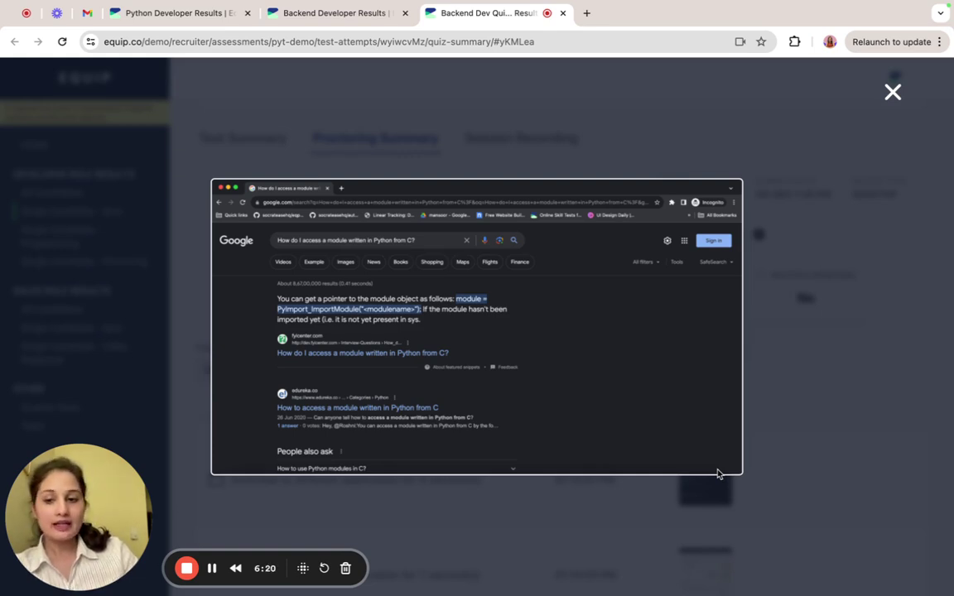
pyautogui.click(892, 91)
pyautogui.scroll(-5, 624, 392)
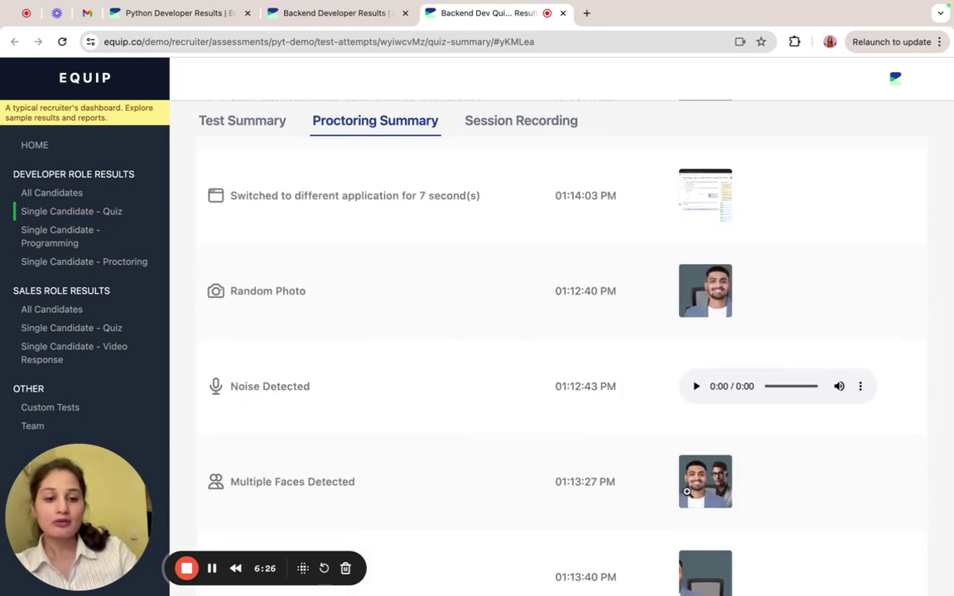
pyautogui.scroll(1, 511, 430)
pyautogui.scroll(5, 511, 431)
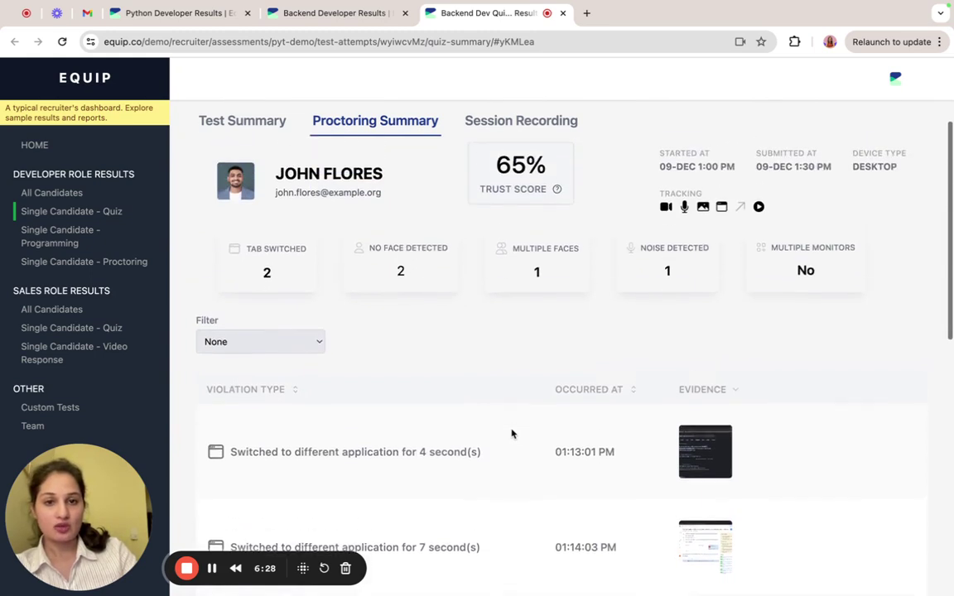
# - Play and pause the quiz session recording, then close the Backend Dev Quiz Results
pyautogui.click(523, 207)
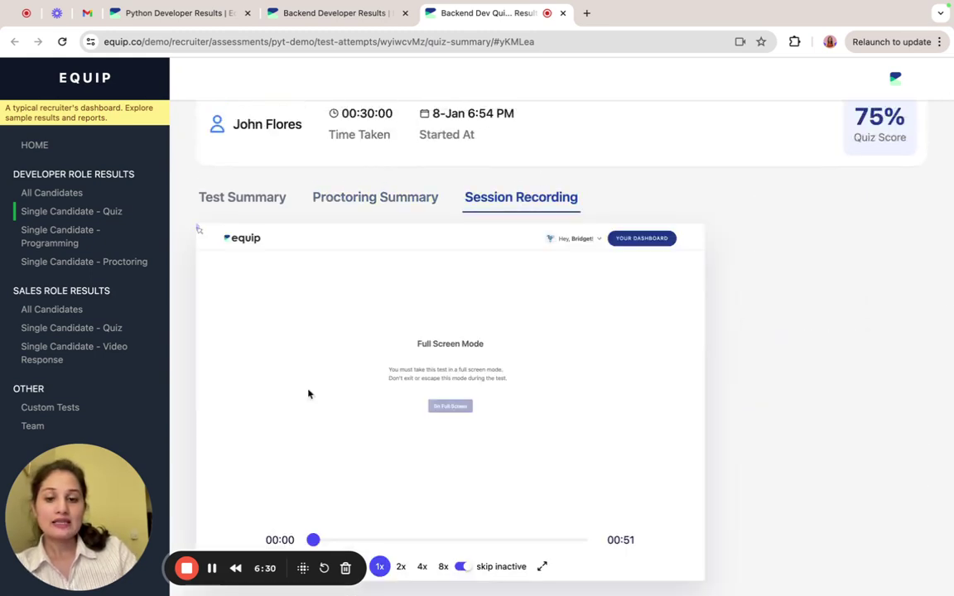
pyautogui.scroll(-1, 279, 381)
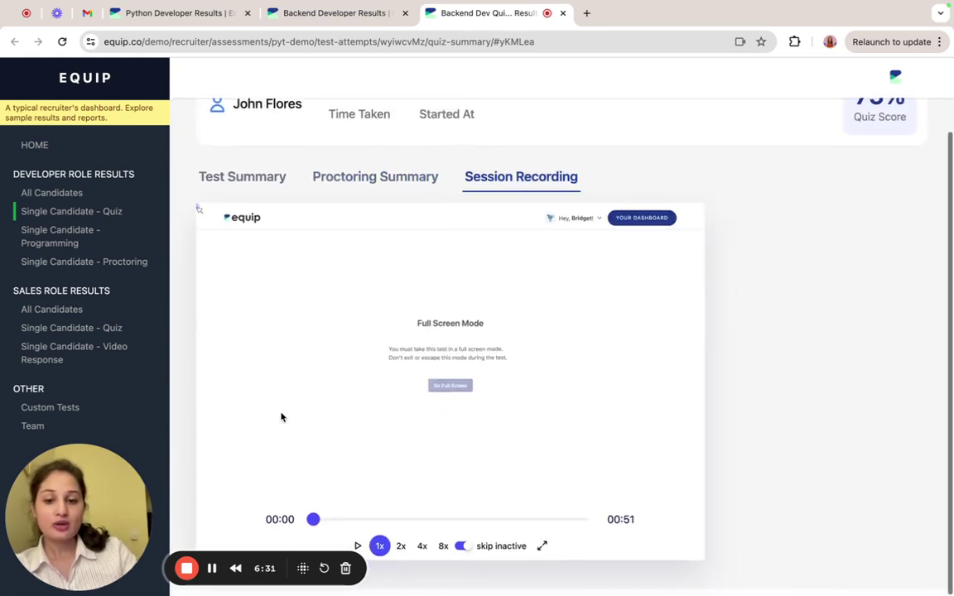
pyautogui.click(358, 547)
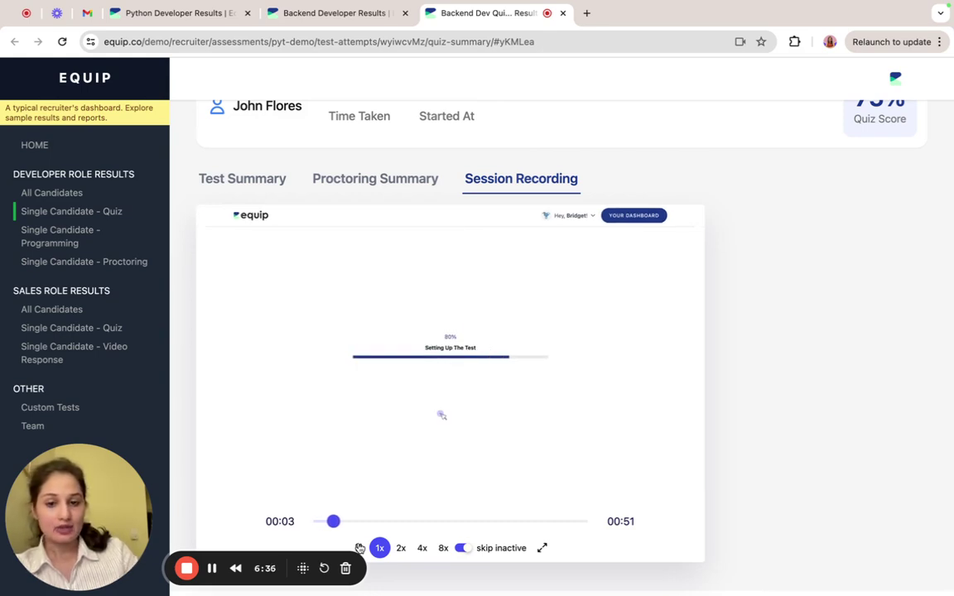
pyautogui.click(359, 548)
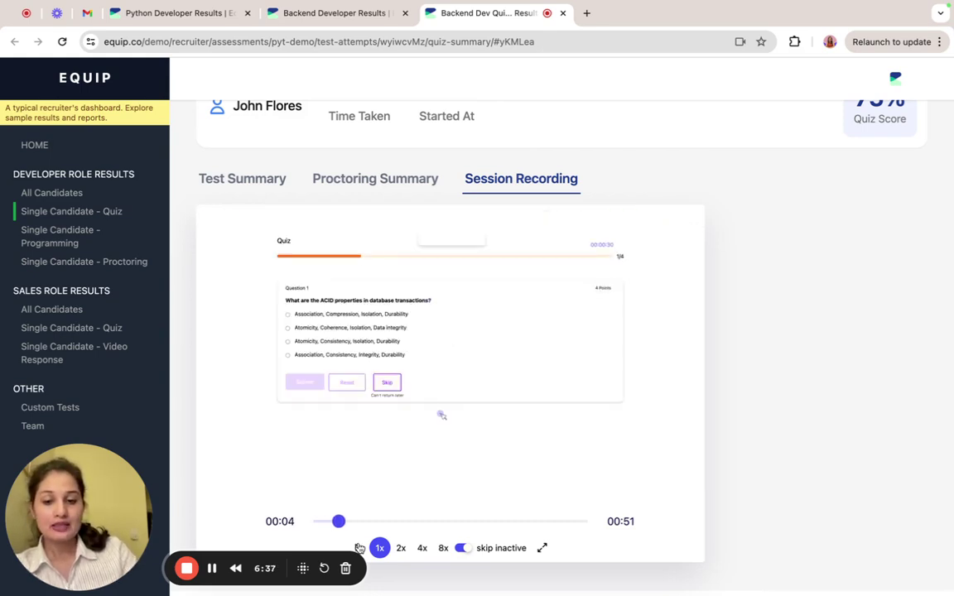
pyautogui.click(562, 13)
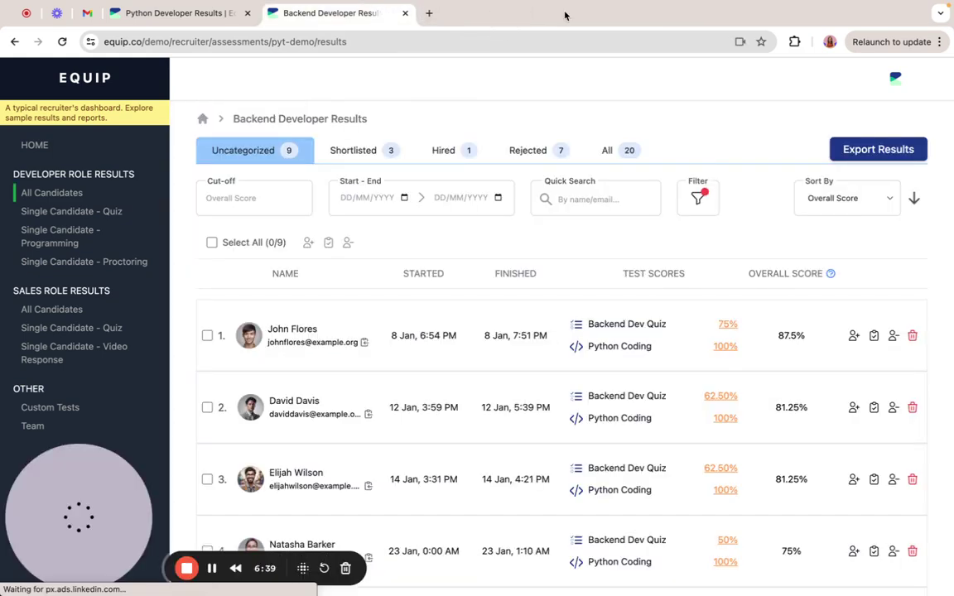
# - Open the 100% Python Coding results, expand the submitted JavaScript code, and show the 65% trust-score proctoring summary
pyautogui.click(724, 351)
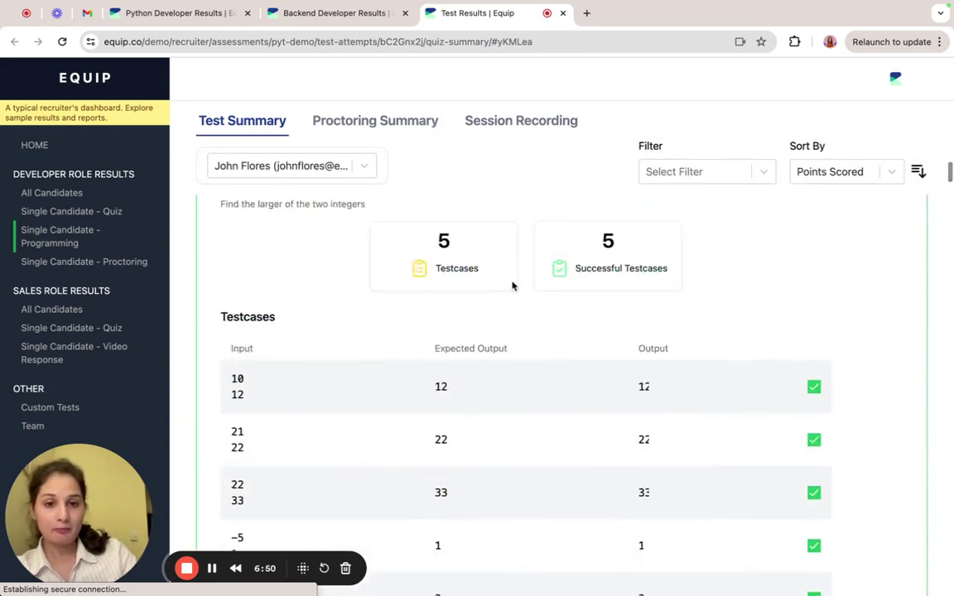
pyautogui.scroll(-3, 546, 413)
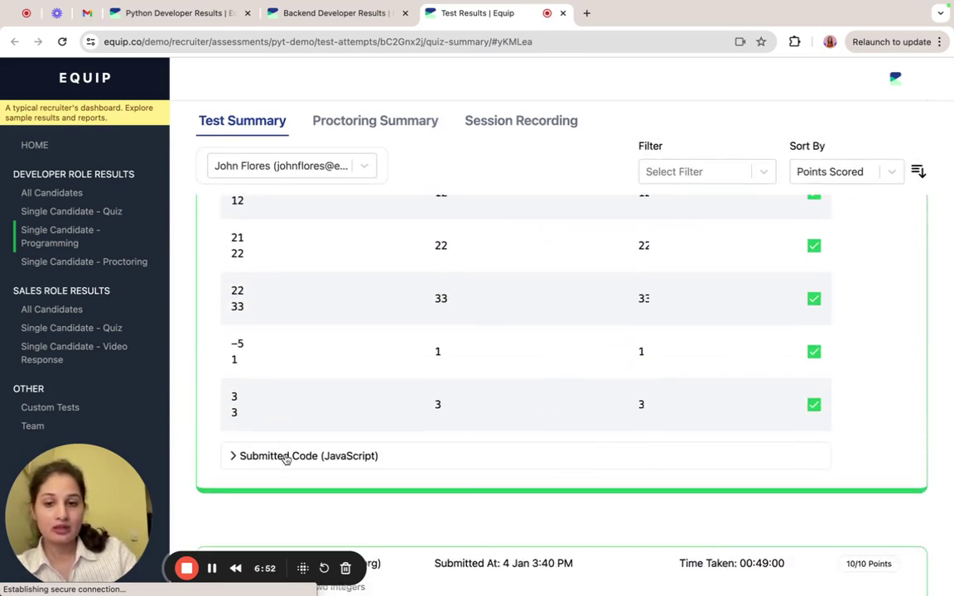
pyautogui.click(286, 457)
pyautogui.scroll(-3, 507, 411)
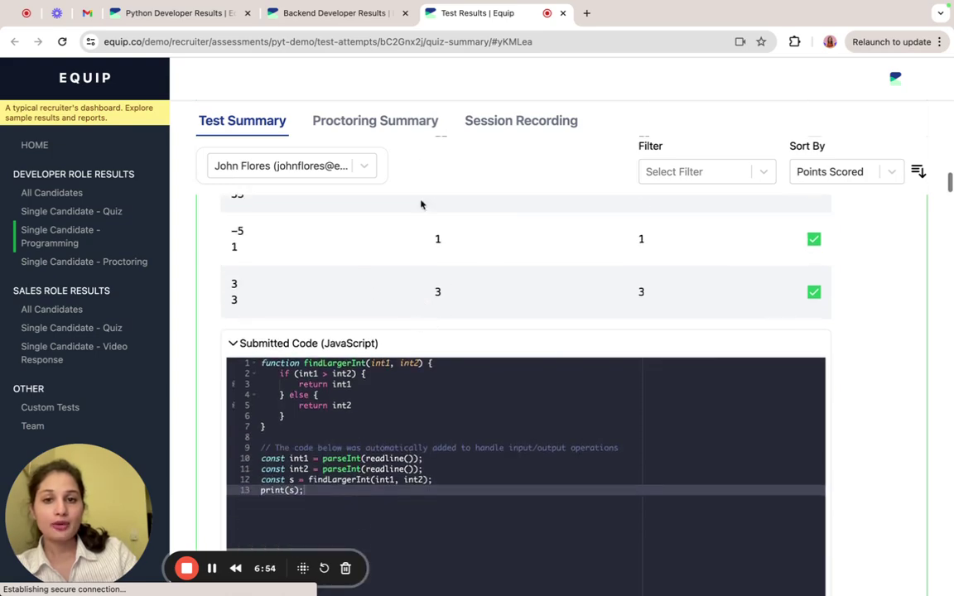
pyautogui.click(416, 128)
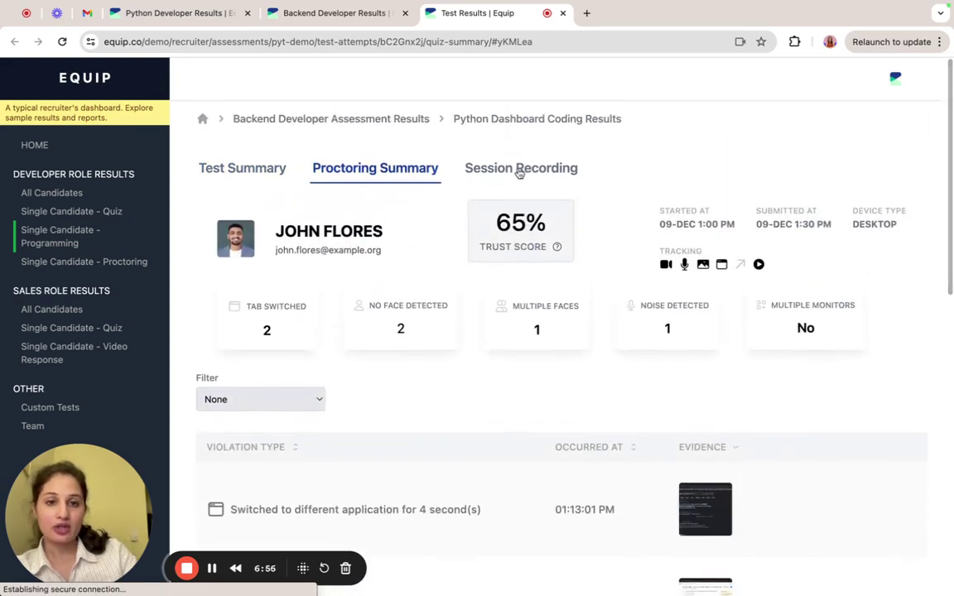
# - Show the coding test's 00:51 session recording, opening on the Full Screen Mode prompt
pyautogui.click(519, 170)
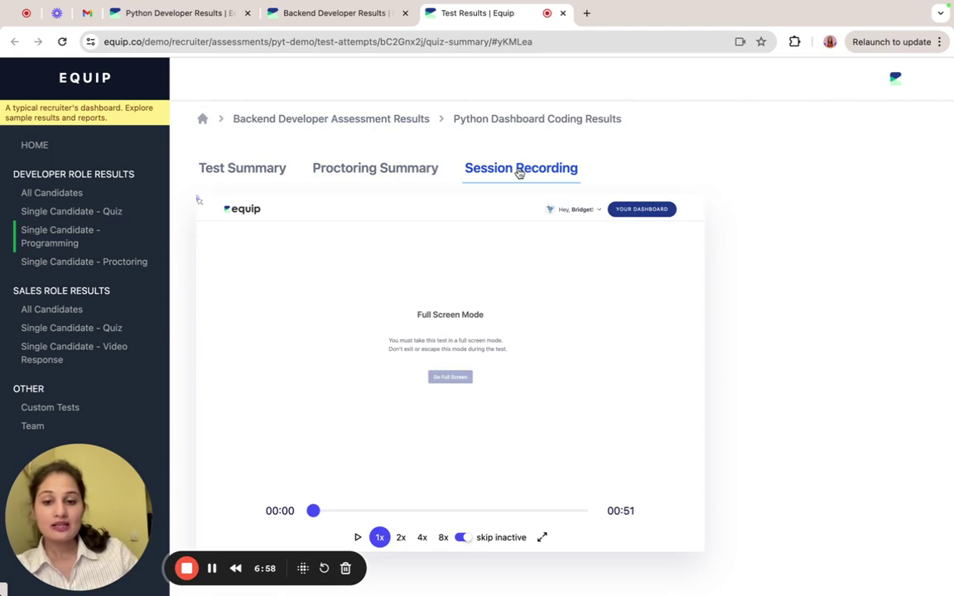